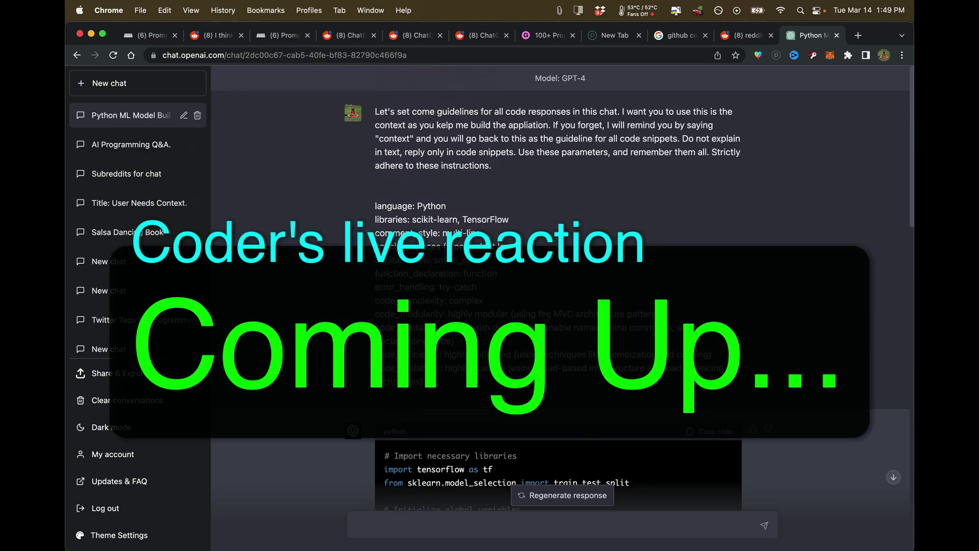
Step: Start a new empty chat with GPT-4 selected as the model
{"action": "left_click", "coordinate": [179, 145]}
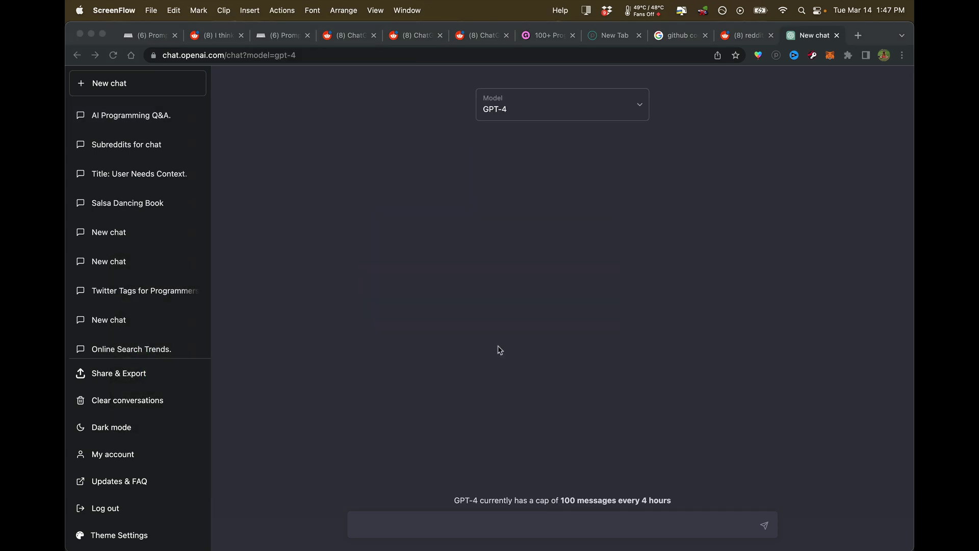
Step: Paste the Python coding-guidelines prompt into the message box and send it to GPT-4
{"action": "left_click", "coordinate": [389, 526]}
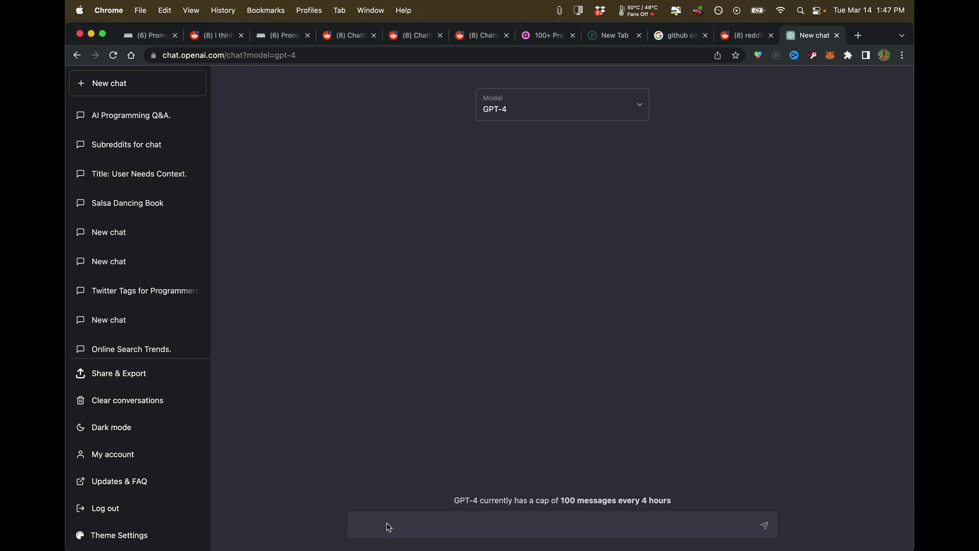
{"action": "key", "text": "super+v"}
{"action": "key", "text": "Return"}
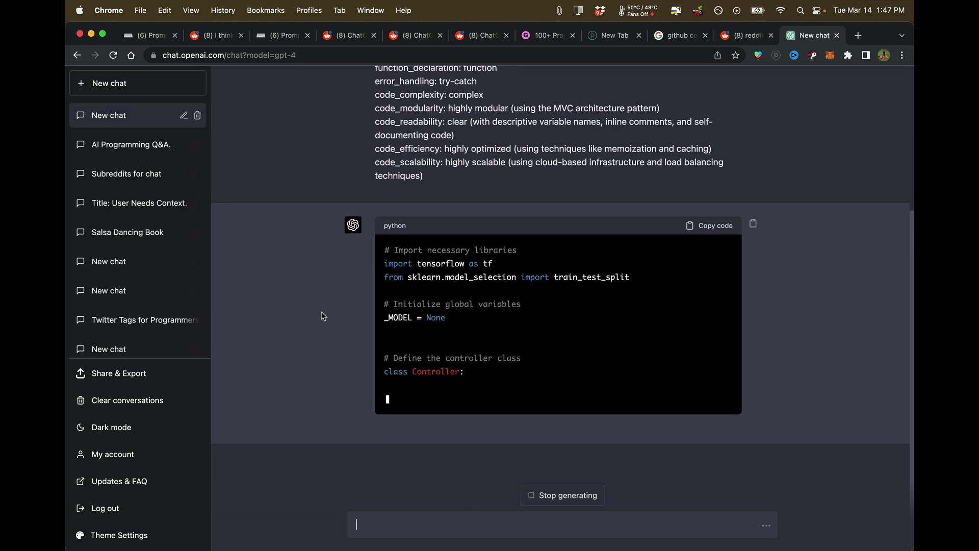
{"action": "scroll", "coordinate": [429, 383], "scroll_direction": "up", "scroll_amount": 2}
{"action": "scroll", "coordinate": [430, 382], "scroll_direction": "down", "scroll_amount": 2}
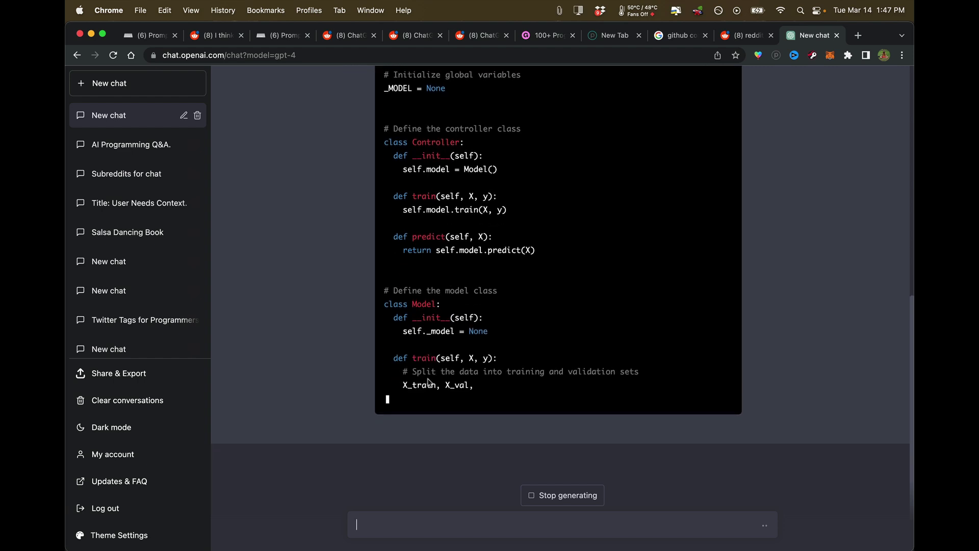
{"action": "scroll", "coordinate": [429, 382], "scroll_direction": "up", "scroll_amount": 15}
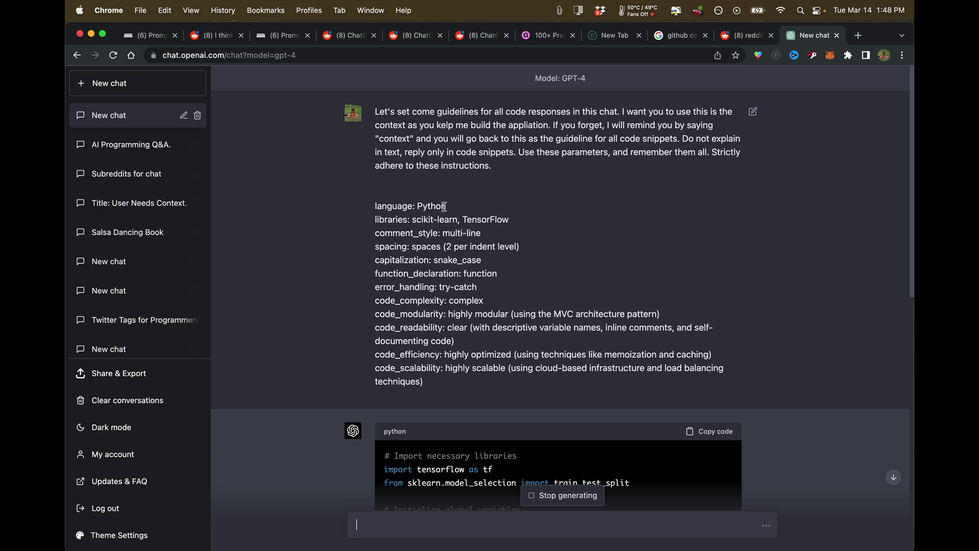
Step: Highlight the opening paragraph of the guidelines prompt to review it
{"action": "left_click_drag", "start_coordinate": [397, 206], "coordinate": [357, 108]}
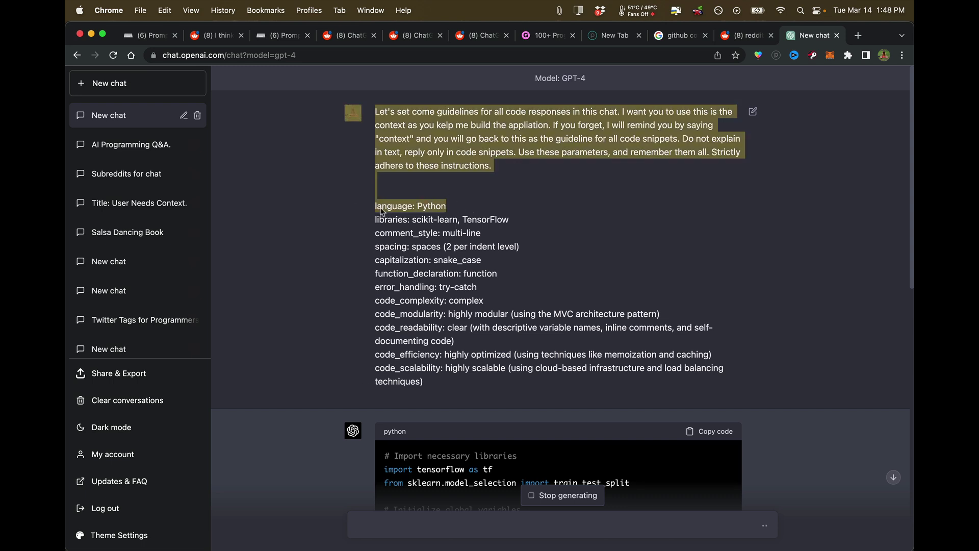
{"action": "left_click", "coordinate": [456, 218]}
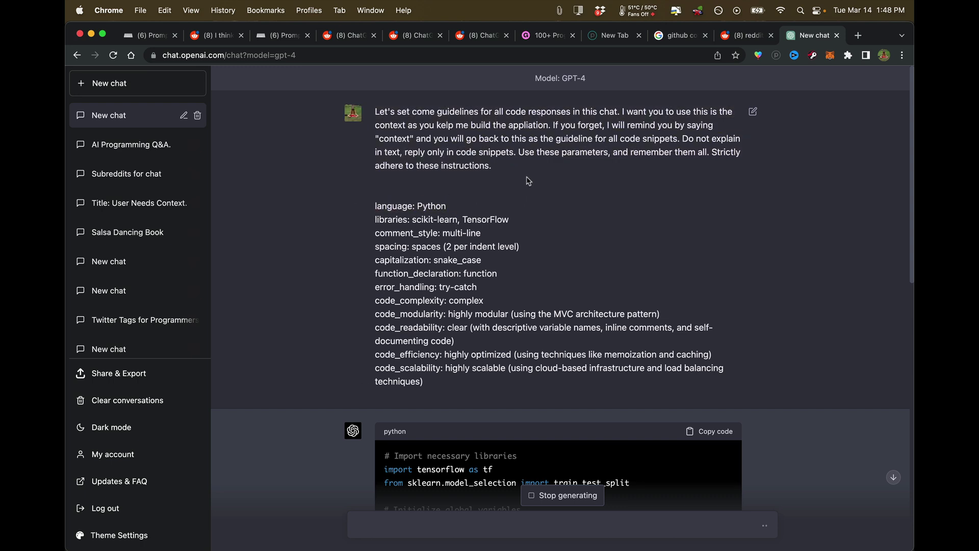
{"action": "left_click_drag", "start_coordinate": [524, 173], "coordinate": [374, 116]}
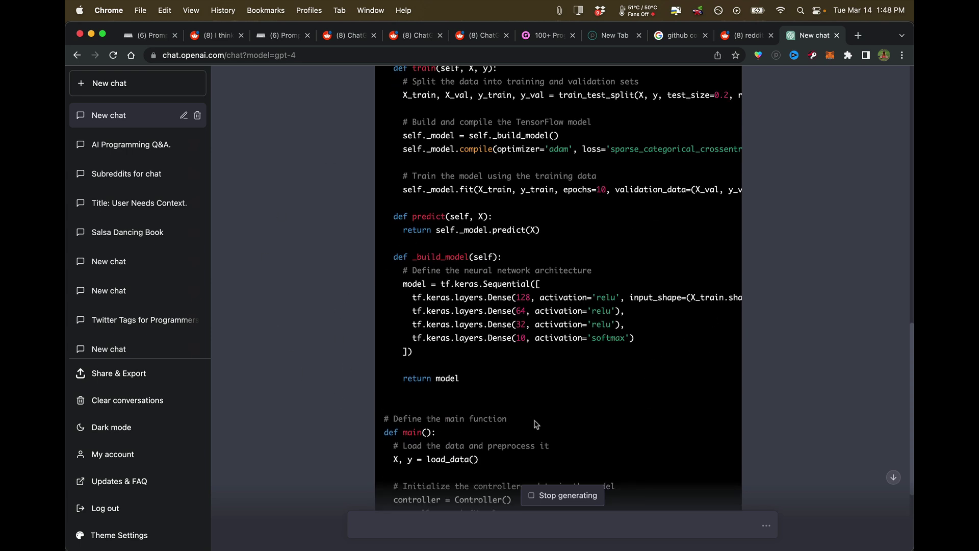
Step: Scroll through GPT-4's finished code with Controller and Model classes, selecting part of it
{"action": "scroll", "coordinate": [535, 424], "scroll_direction": "up", "scroll_amount": 10}
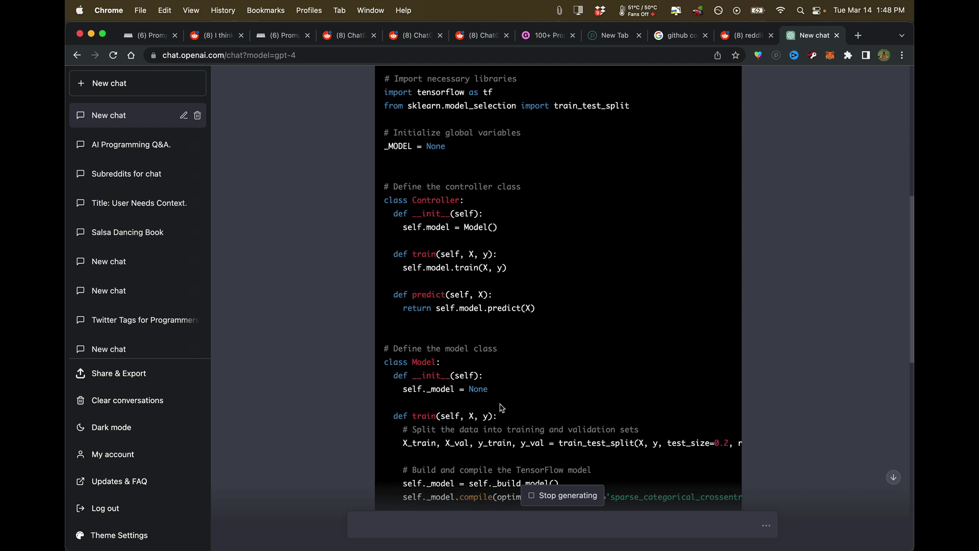
{"action": "scroll", "coordinate": [501, 408], "scroll_direction": "up", "scroll_amount": 4}
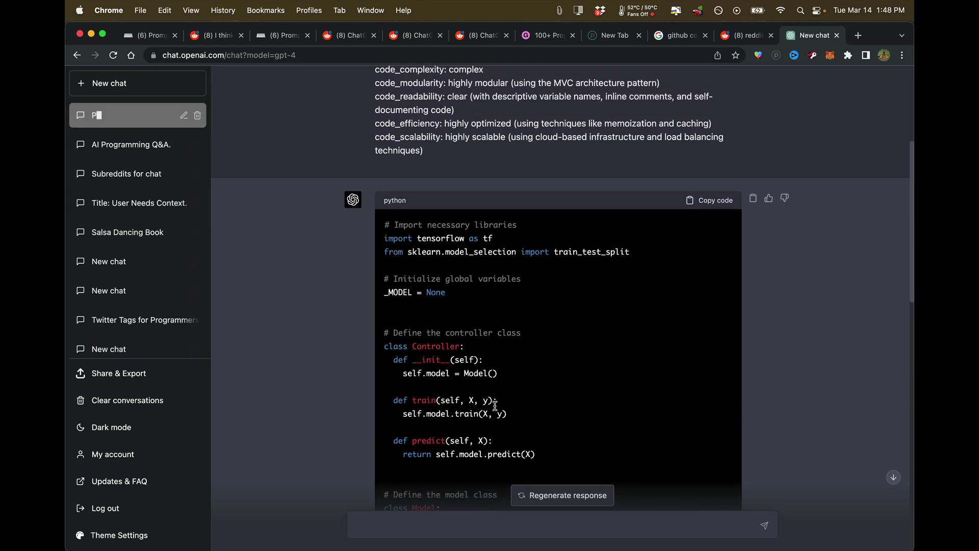
{"action": "scroll", "coordinate": [549, 297], "scroll_direction": "down", "scroll_amount": 10}
{"action": "scroll", "coordinate": [551, 295], "scroll_direction": "down", "scroll_amount": 15}
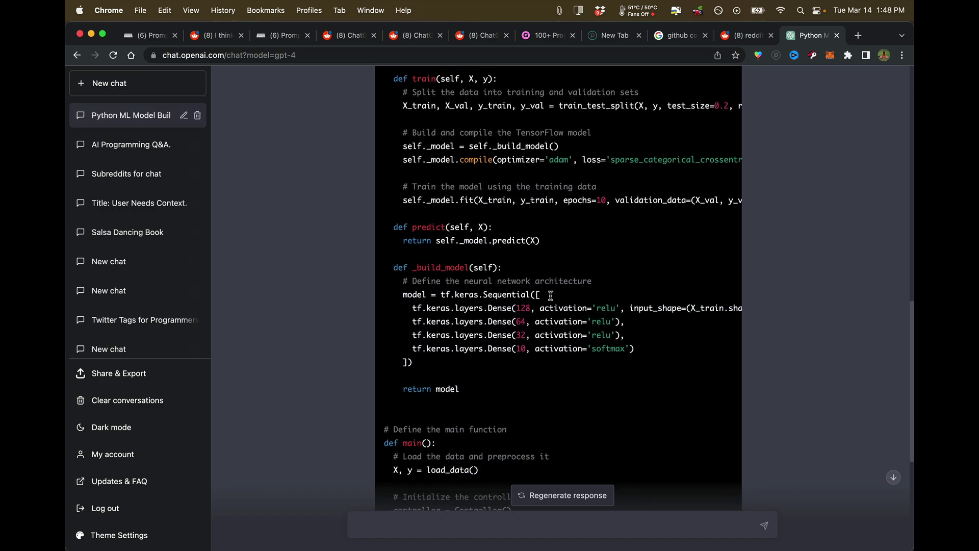
{"action": "scroll", "coordinate": [446, 301], "scroll_direction": "up", "scroll_amount": 18}
{"action": "scroll", "coordinate": [446, 301], "scroll_direction": "up", "scroll_amount": 8}
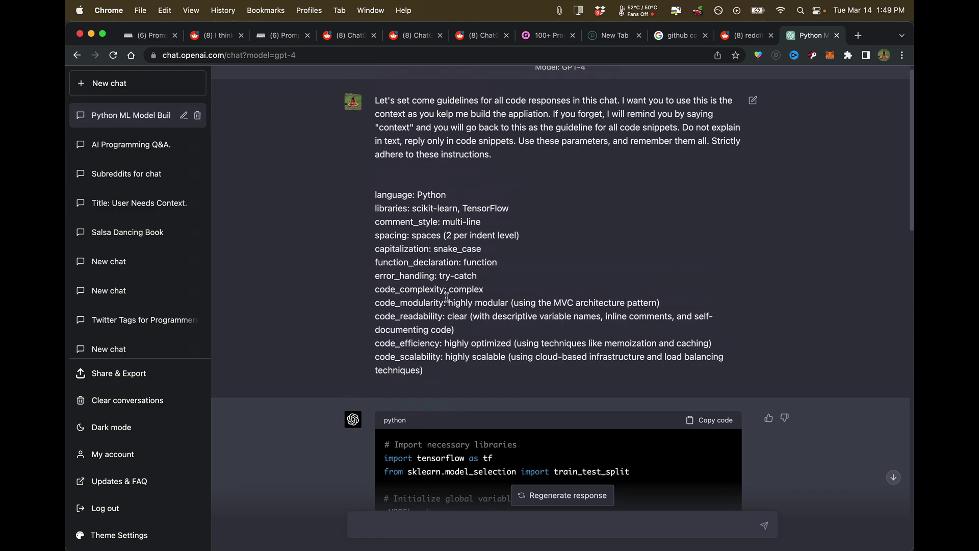
{"action": "left_click_drag", "start_coordinate": [425, 361], "coordinate": [379, 91]}
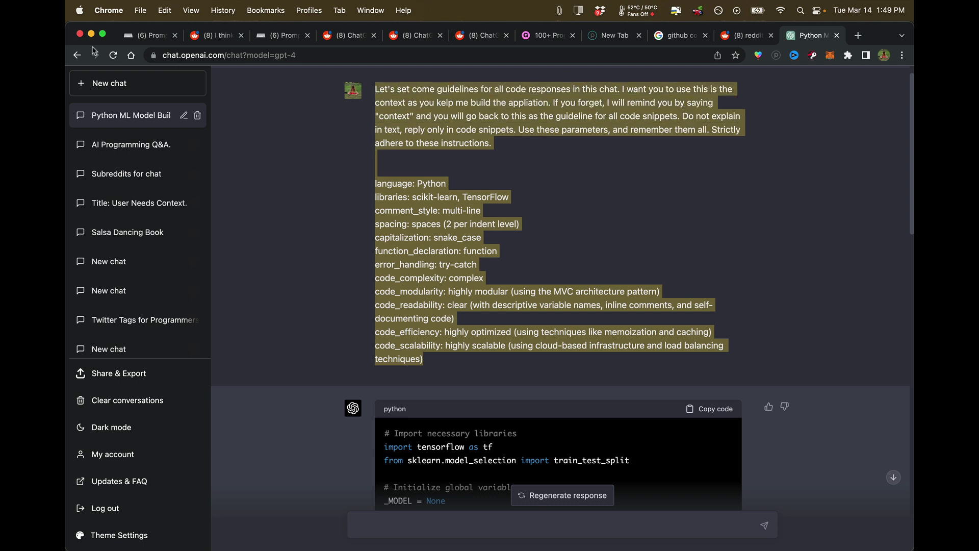
Step: Start another new chat, keeping the Default model selected
{"action": "left_click", "coordinate": [103, 83]}
{"action": "left_click", "coordinate": [509, 113]}
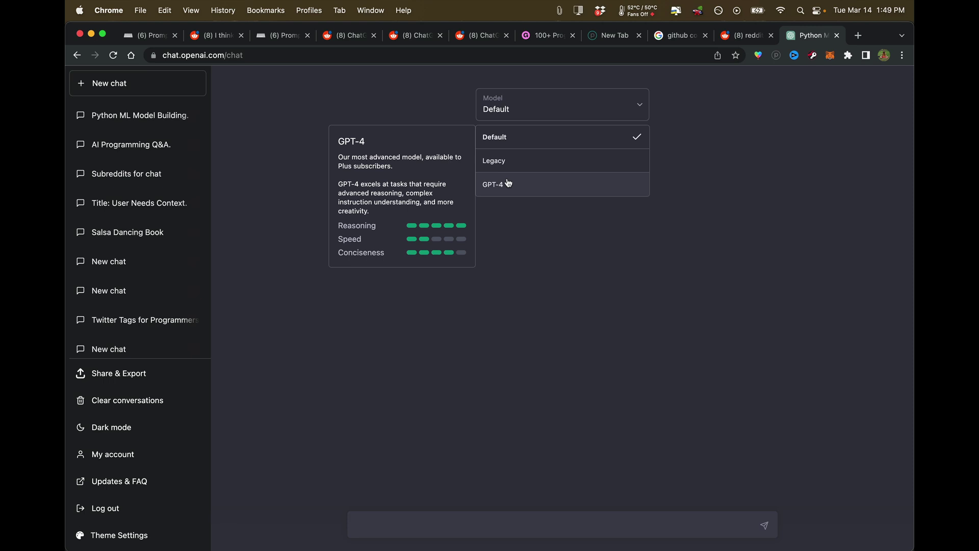
{"action": "left_click", "coordinate": [750, 132]}
Step: Paste the same coding-guidelines prompt and send it to the Default model
{"action": "left_click", "coordinate": [396, 521]}
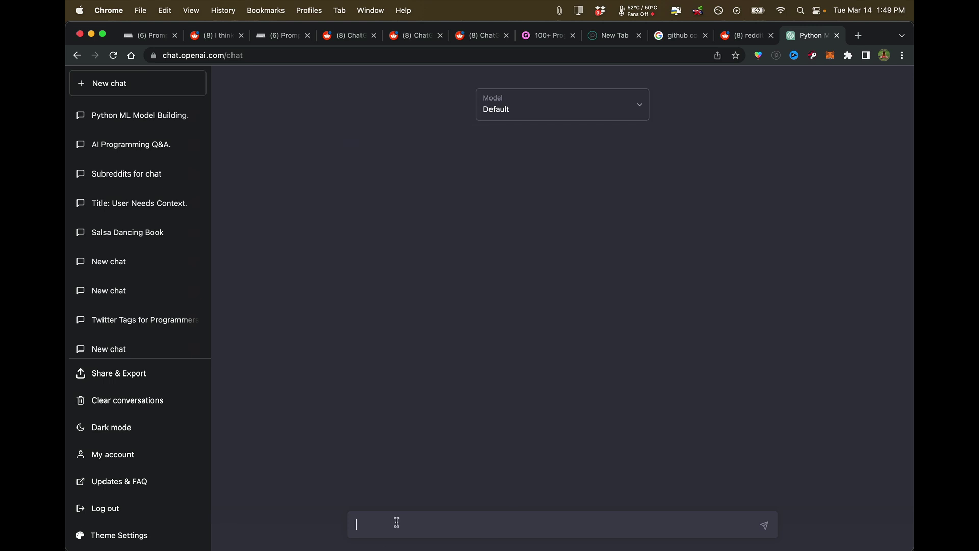
{"action": "type", "text": "Let's set come guidelines for all code responses in this chat. I want you to use this is the context as you kelp me build the appliation. If you forget, I will remind you by saying \"context\" and you will go back to this as the guideline for all code snippets. Do not explain in text, reply only in code snippets. Use these parameters, and remember them all. Strictly adhere to these instructions.   language: Python libraries: scikit-learn, TensorFlow comment_style: multi-line spacing: spaces (2 per indent level) capitalization: snake_case function_declaration: function error_handling: try-catch code_complexity: complex code_modularity: highly modular (using the MVC architecture pattern) code_readability: clear (with descriptive variable names, inline comments, and self-documenting code) code_efficiency: highly optimized (using techniques like memoization and caching) code_scalability: highly scalable (using cloud-based infrastructure and load balancing techniques)"}
{"action": "key", "text": "Return"}
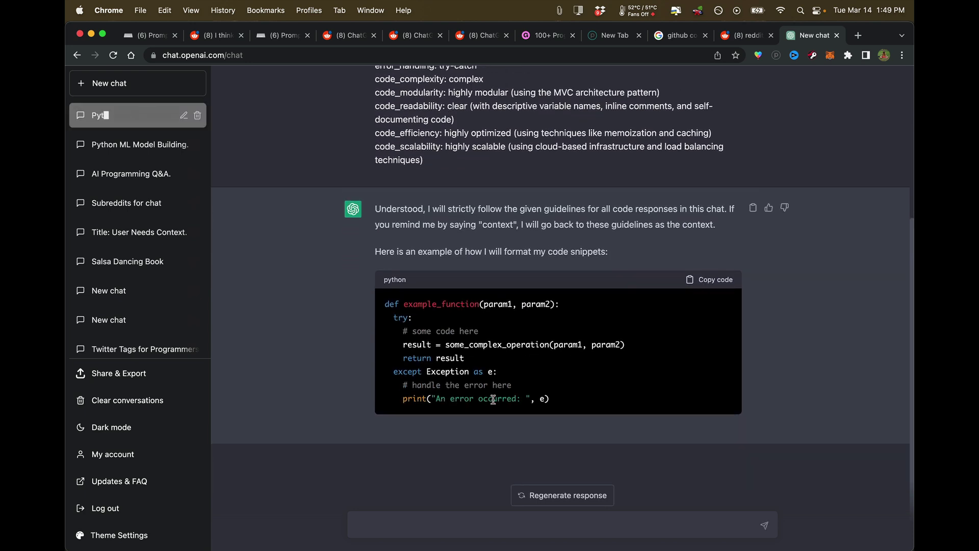
Step: Regenerate the Default model's answer and highlight the reply-only-in-code-snippets instruction
{"action": "left_click", "coordinate": [536, 495]}
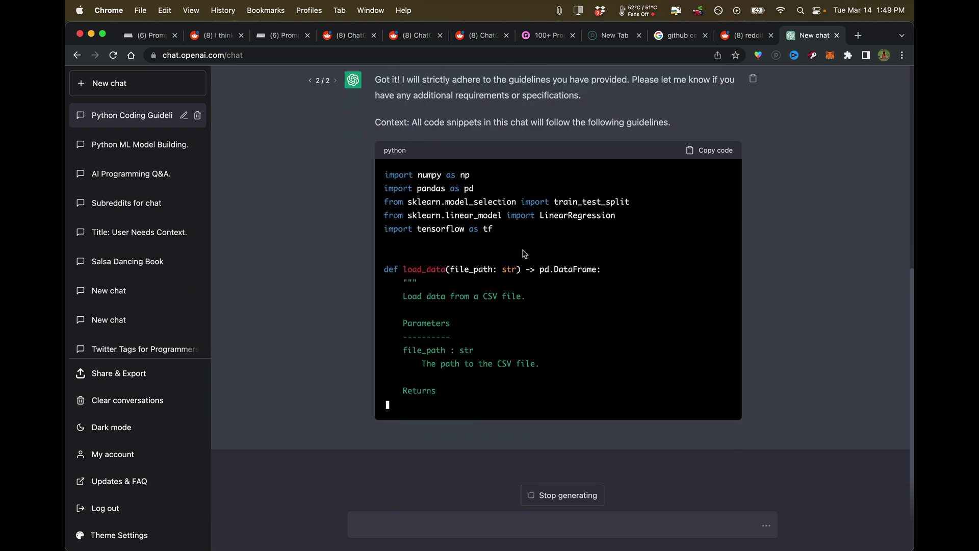
{"action": "scroll", "coordinate": [523, 258], "scroll_direction": "up", "scroll_amount": 3}
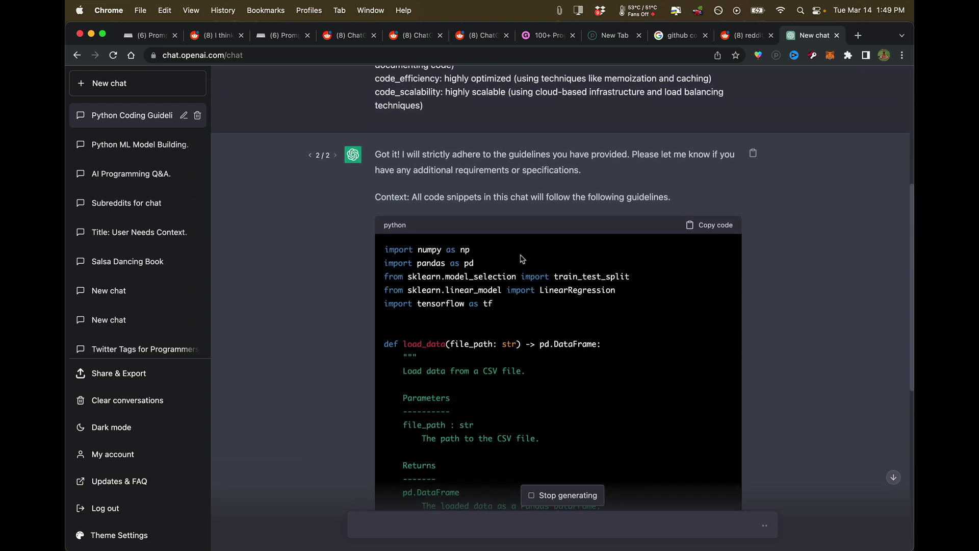
{"action": "scroll", "coordinate": [522, 258], "scroll_direction": "up", "scroll_amount": 1}
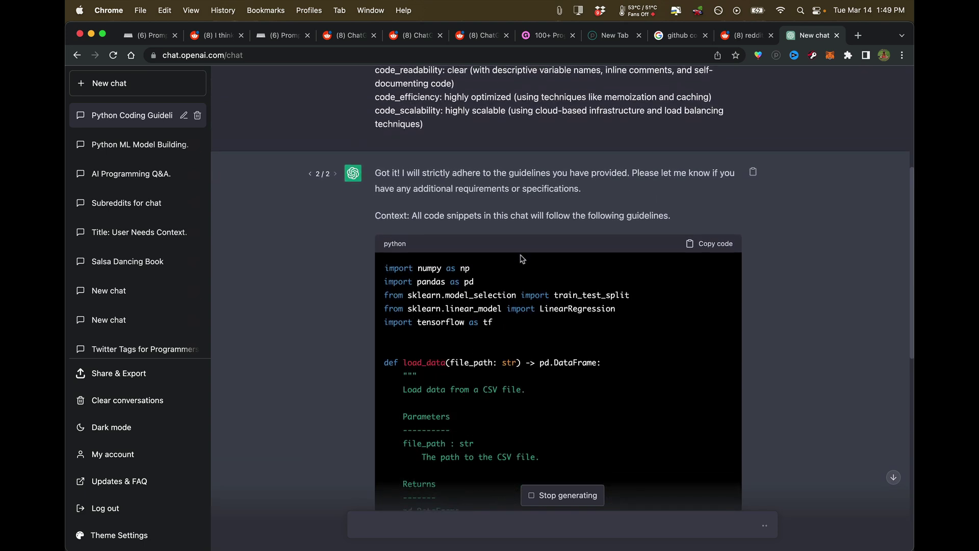
{"action": "scroll", "coordinate": [522, 258], "scroll_direction": "up", "scroll_amount": 2}
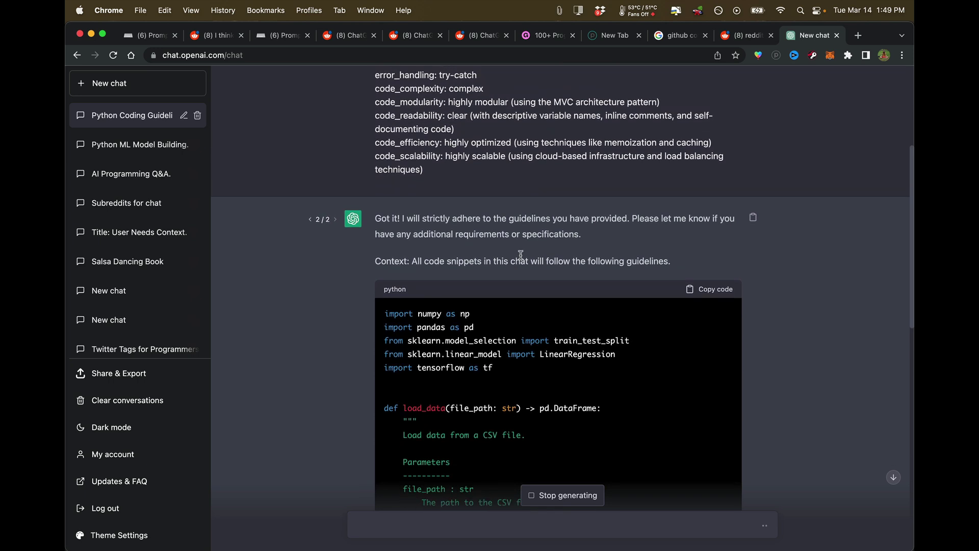
{"action": "scroll", "coordinate": [506, 257], "scroll_direction": "up", "scroll_amount": 8}
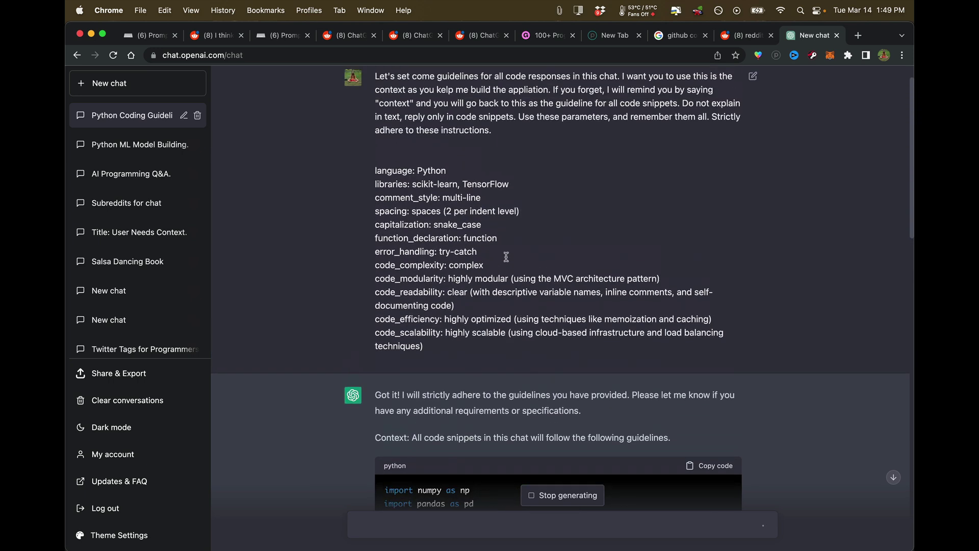
{"action": "left_click_drag", "start_coordinate": [507, 149], "coordinate": [422, 150]}
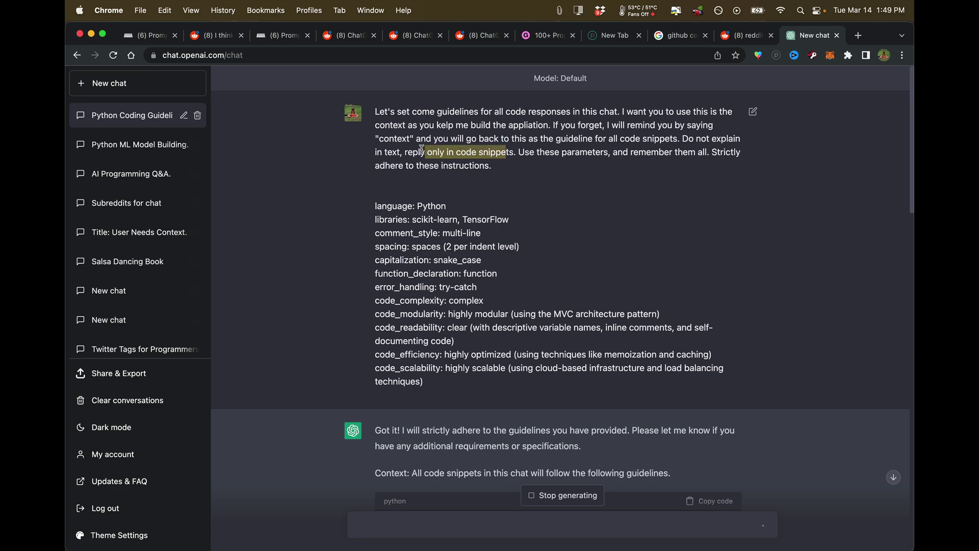
Step: Reopen the Python ML Model Building chat and scroll its reply
{"action": "left_click", "coordinate": [130, 145]}
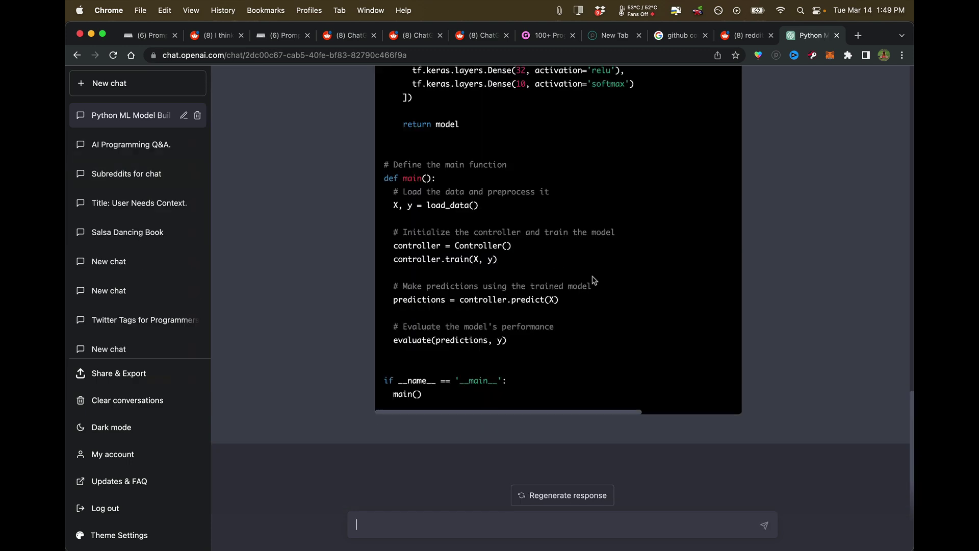
{"action": "scroll", "coordinate": [545, 316], "scroll_direction": "up", "scroll_amount": 15}
{"action": "scroll", "coordinate": [544, 314], "scroll_direction": "down", "scroll_amount": 2}
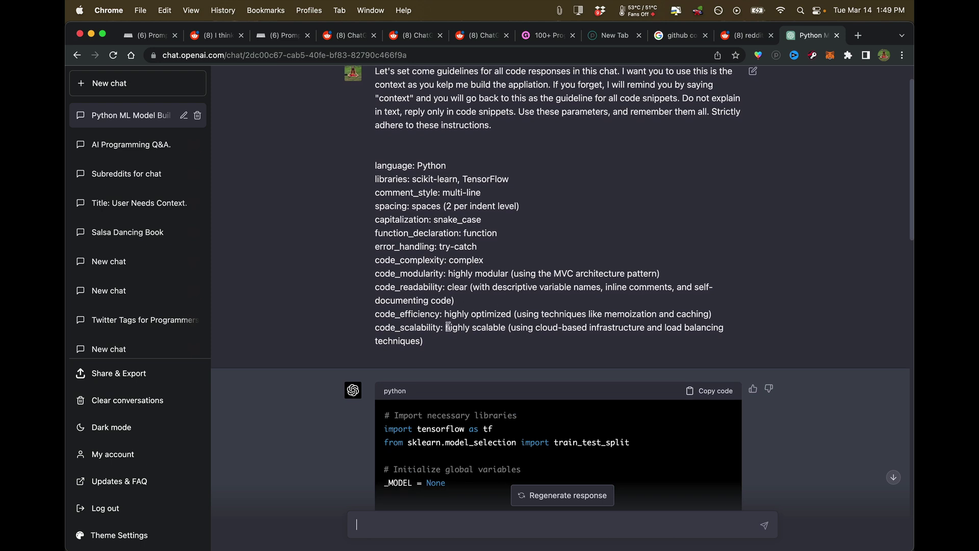
Step: Switch to the AI Programming Q&A chat and highlight its one-code-block request
{"action": "left_click", "coordinate": [179, 145]}
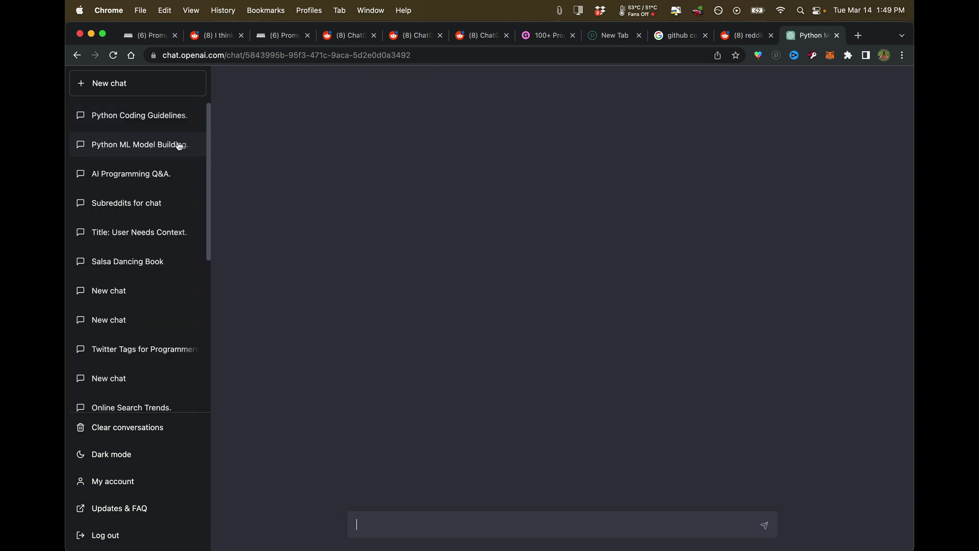
{"action": "scroll", "coordinate": [284, 279], "scroll_direction": "up", "scroll_amount": 10}
{"action": "scroll", "coordinate": [284, 280], "scroll_direction": "down", "scroll_amount": 5}
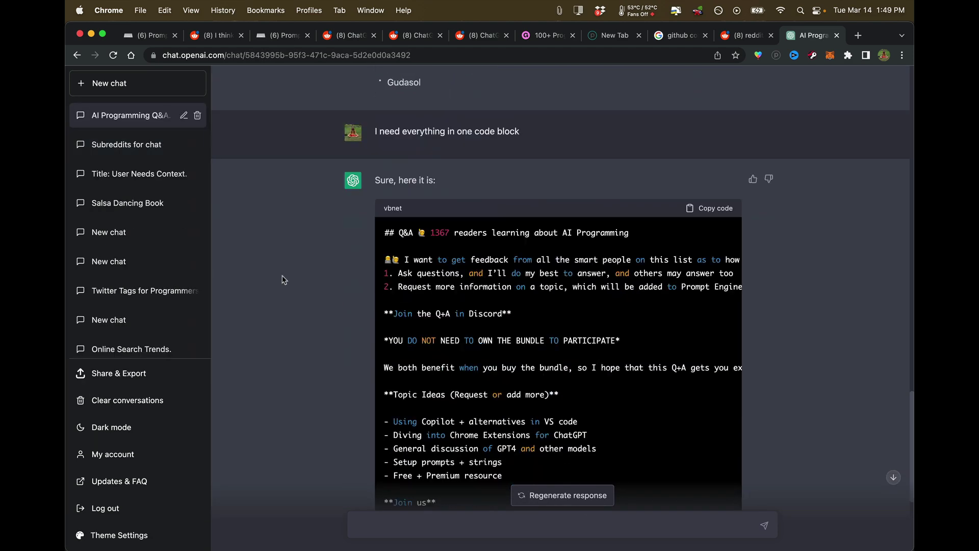
{"action": "scroll", "coordinate": [284, 280], "scroll_direction": "up", "scroll_amount": 2}
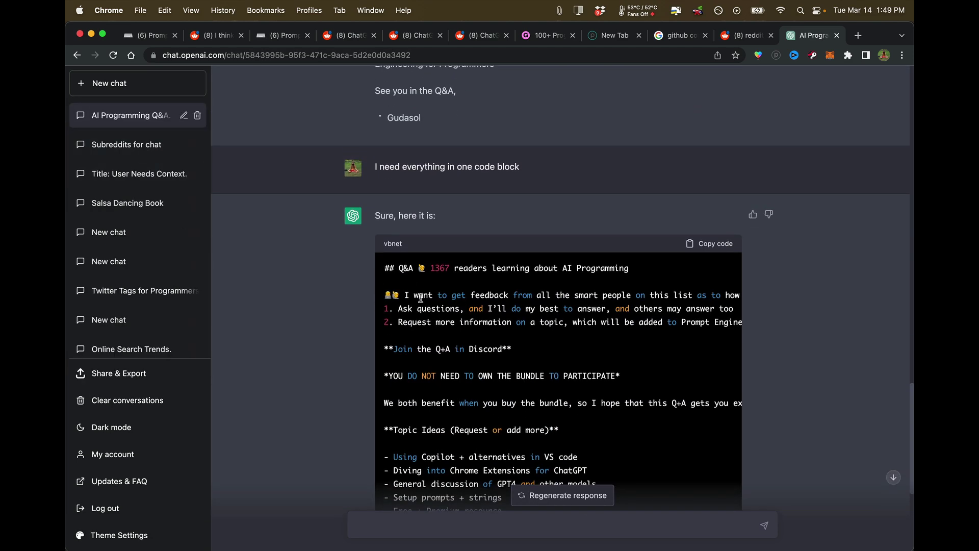
{"action": "left_click_drag", "start_coordinate": [520, 166], "coordinate": [374, 166]}
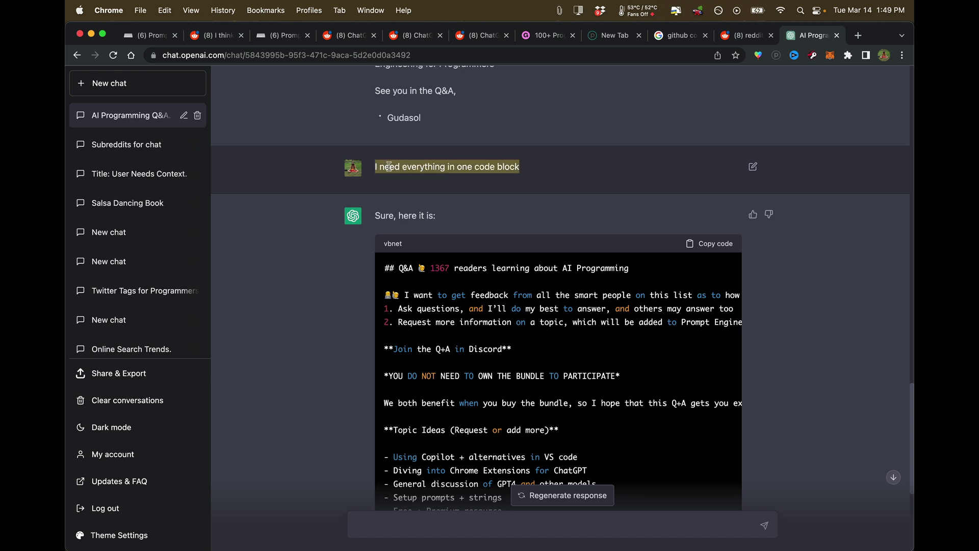
{"action": "scroll", "coordinate": [133, 175], "scroll_direction": "up", "scroll_amount": 2}
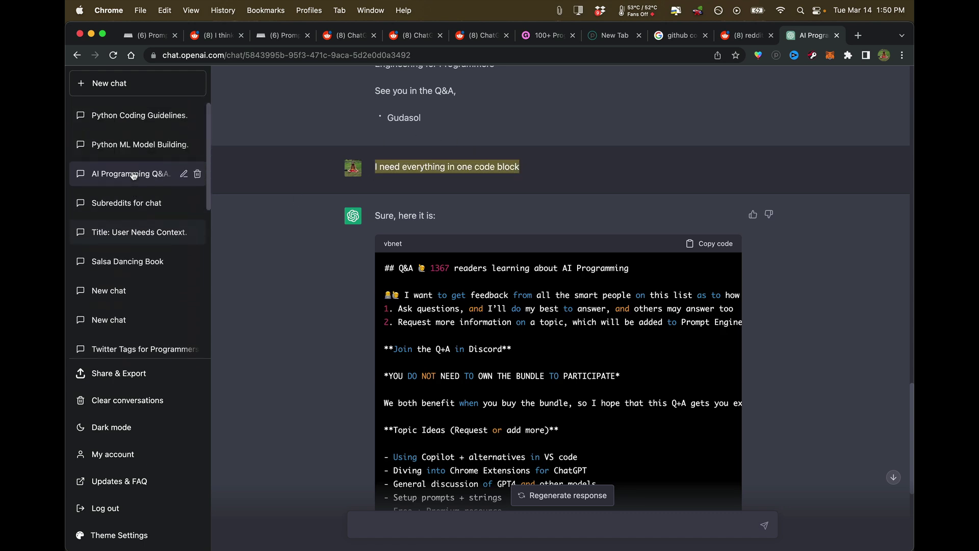
Step: Return to the Python ML Model Building chat and scroll through its code
{"action": "left_click", "coordinate": [137, 148]}
{"action": "scroll", "coordinate": [409, 204], "scroll_direction": "up", "scroll_amount": 10}
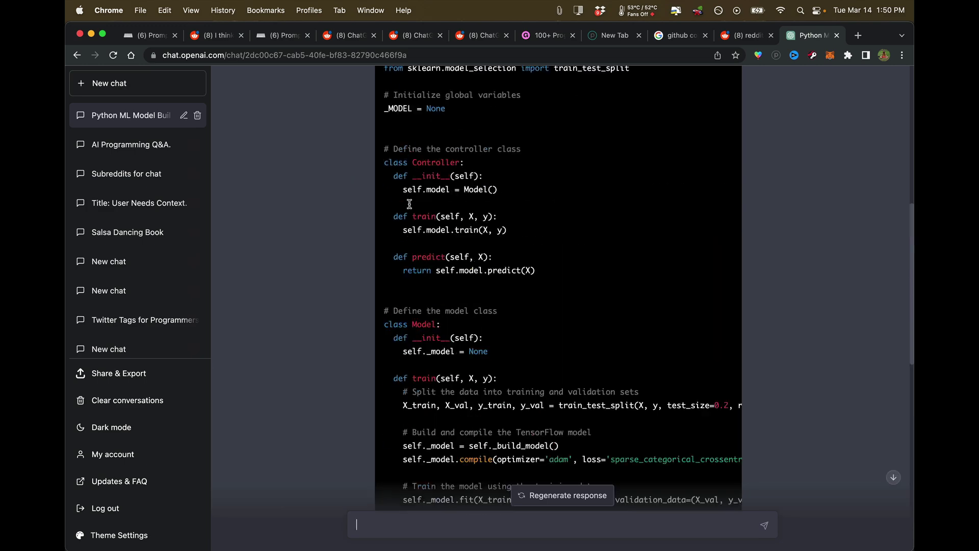
{"action": "scroll", "coordinate": [409, 204], "scroll_direction": "down", "scroll_amount": 10}
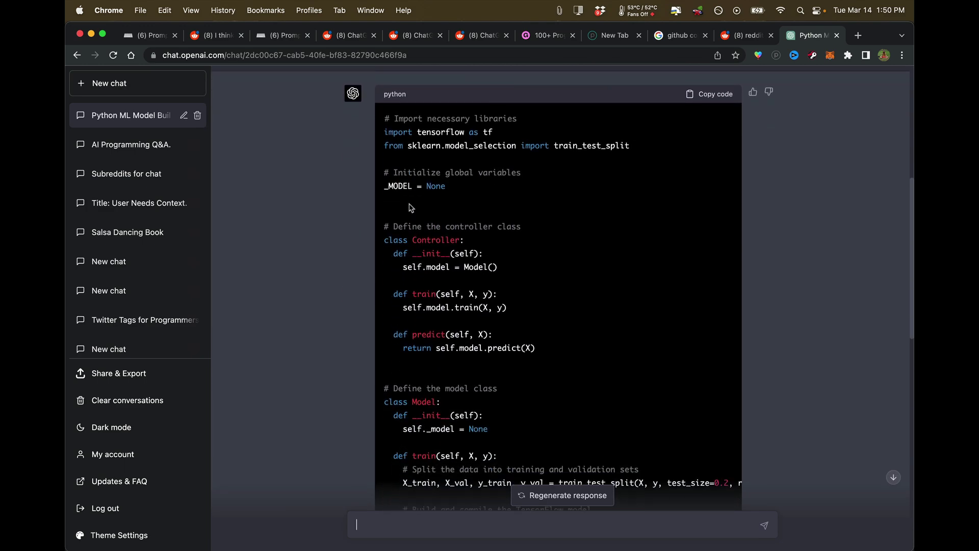
{"action": "scroll", "coordinate": [410, 203], "scroll_direction": "down", "scroll_amount": 6}
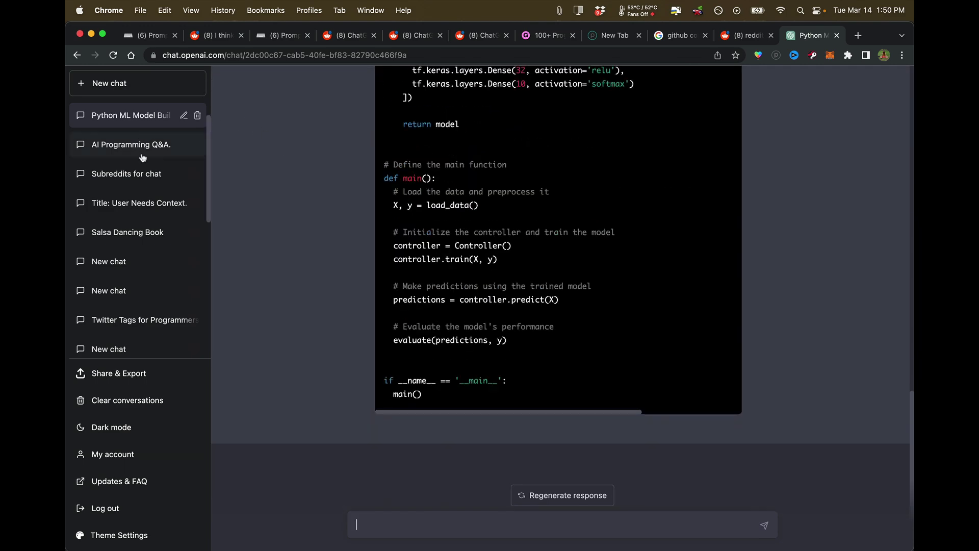
{"action": "scroll", "coordinate": [145, 160], "scroll_direction": "up", "scroll_amount": 1}
{"action": "left_click", "coordinate": [147, 119]}
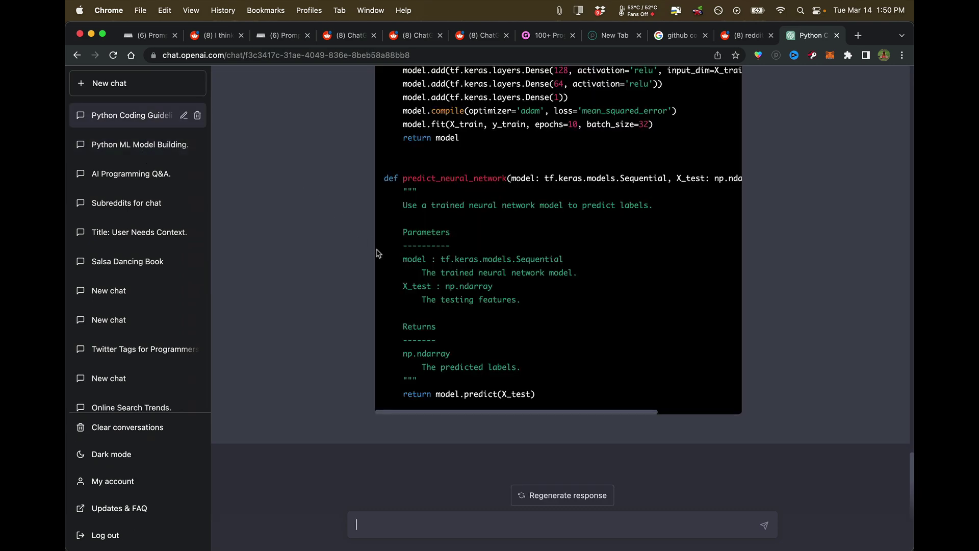
{"action": "scroll", "coordinate": [377, 252], "scroll_direction": "up", "scroll_amount": 10}
{"action": "scroll", "coordinate": [377, 253], "scroll_direction": "up", "scroll_amount": 15}
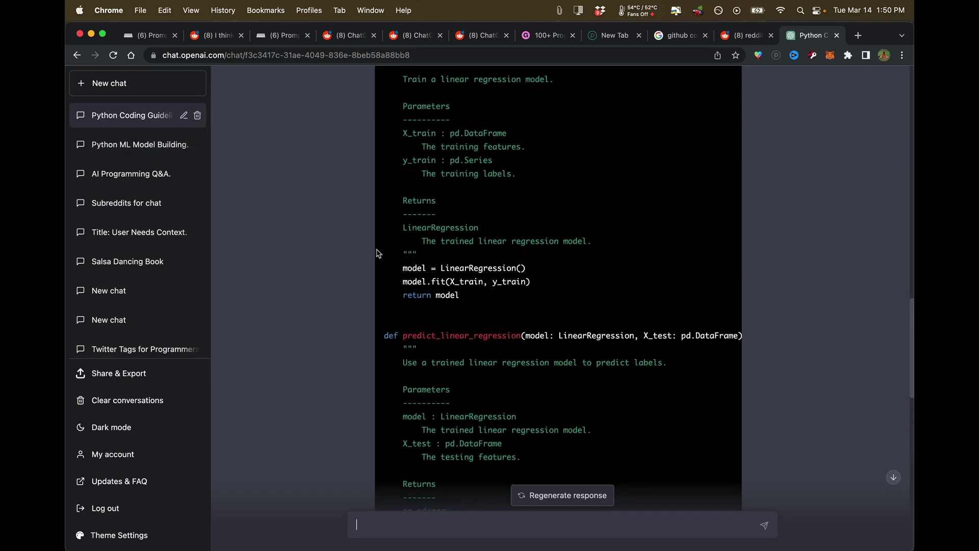
{"action": "scroll", "coordinate": [378, 253], "scroll_direction": "up", "scroll_amount": 8}
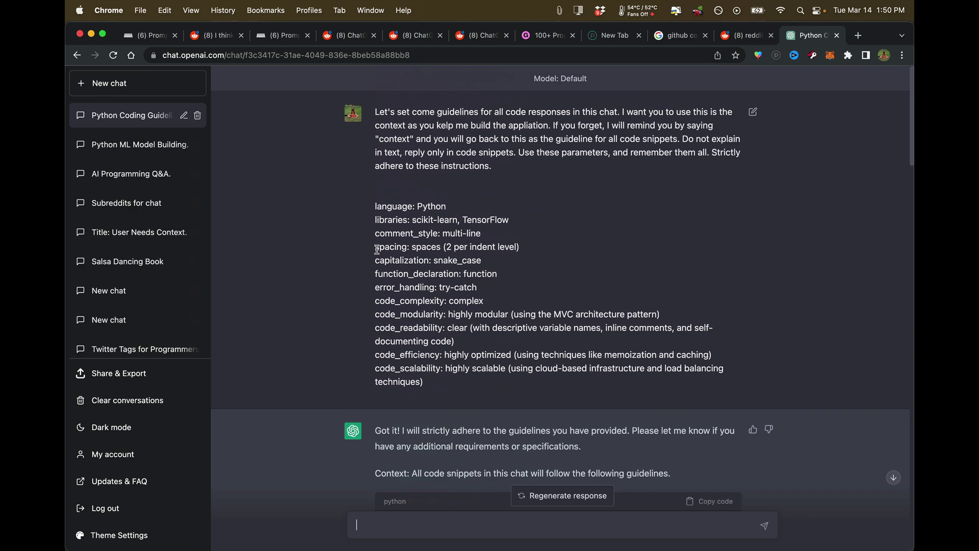
{"action": "scroll", "coordinate": [462, 309], "scroll_direction": "down", "scroll_amount": 10}
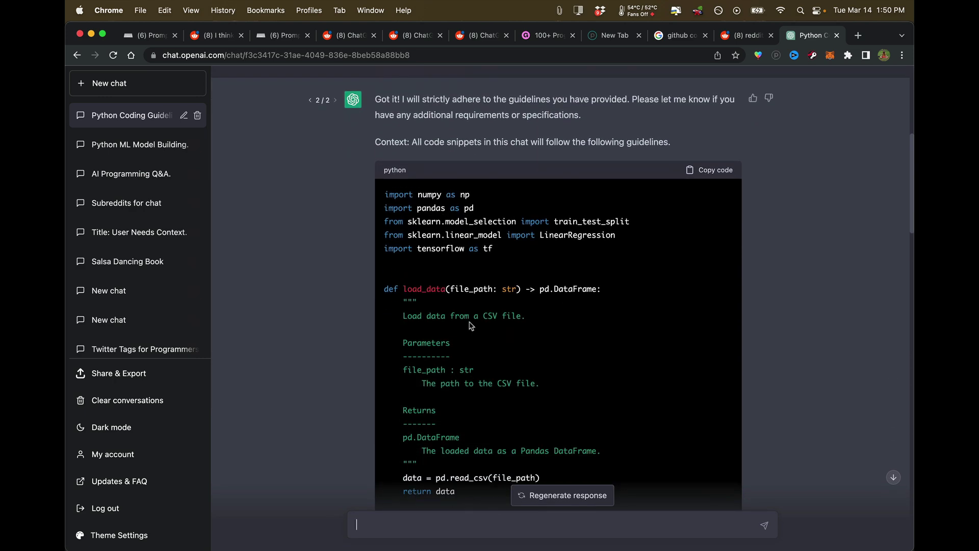
{"action": "scroll", "coordinate": [435, 312], "scroll_direction": "down", "scroll_amount": 2}
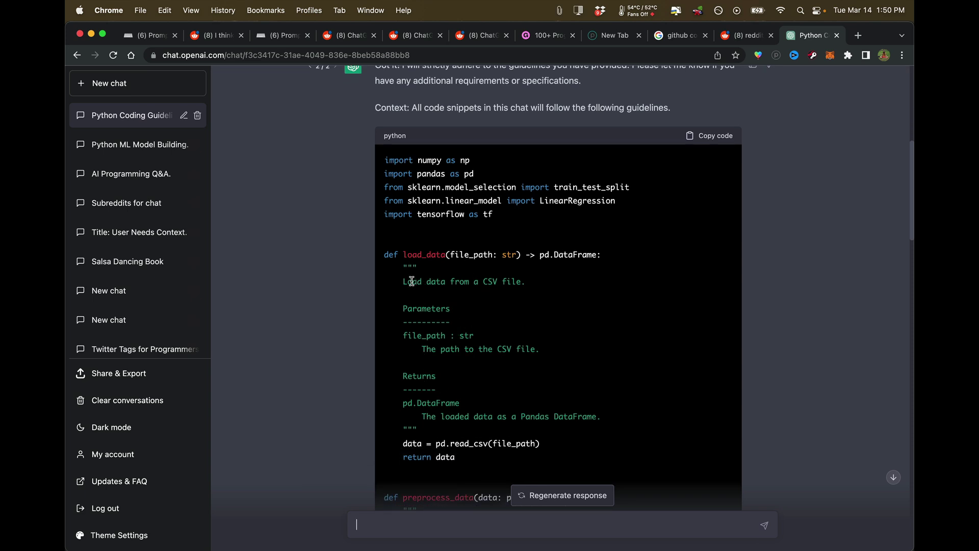
{"action": "left_click_drag", "start_coordinate": [401, 271], "coordinate": [627, 423]}
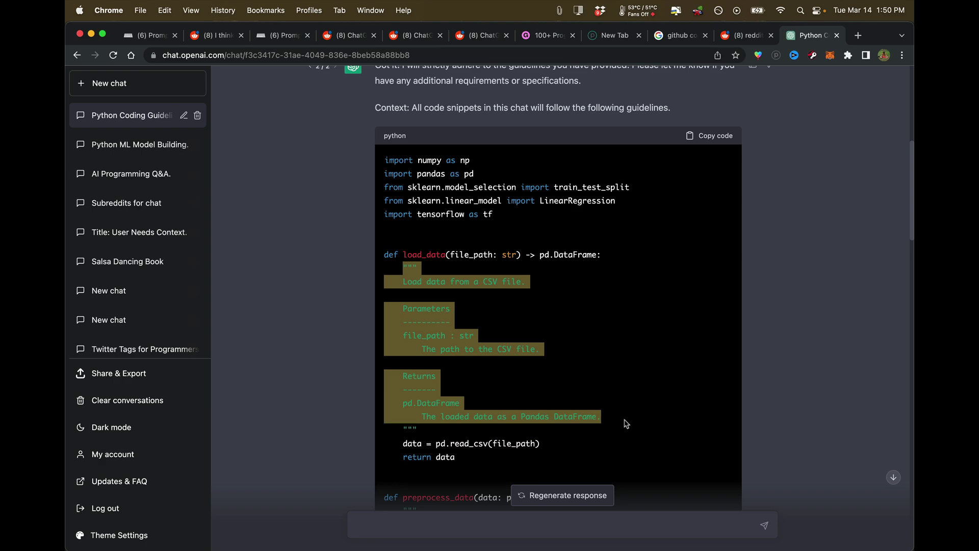
{"action": "left_click", "coordinate": [626, 419]}
{"action": "scroll", "coordinate": [626, 420], "scroll_direction": "down", "scroll_amount": 17}
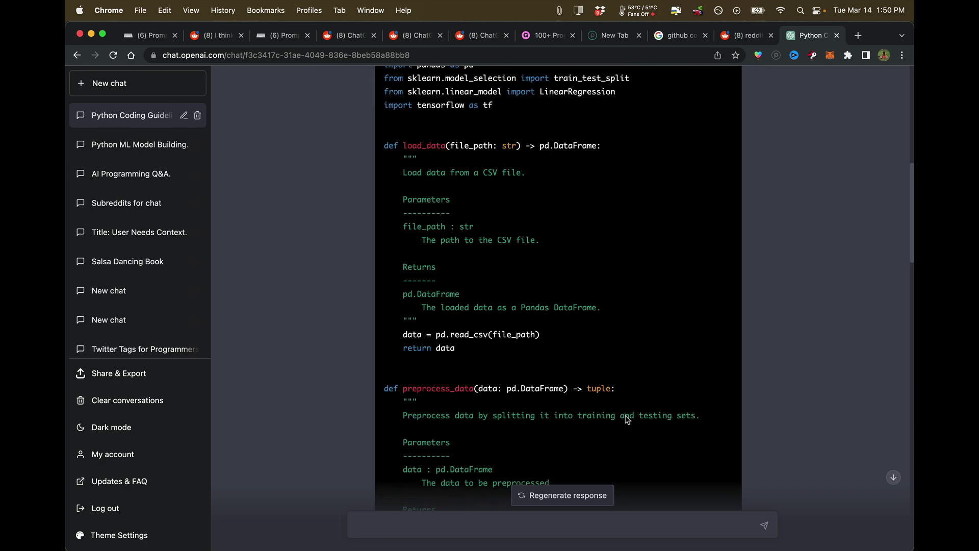
{"action": "scroll", "coordinate": [626, 419], "scroll_direction": "down", "scroll_amount": 15}
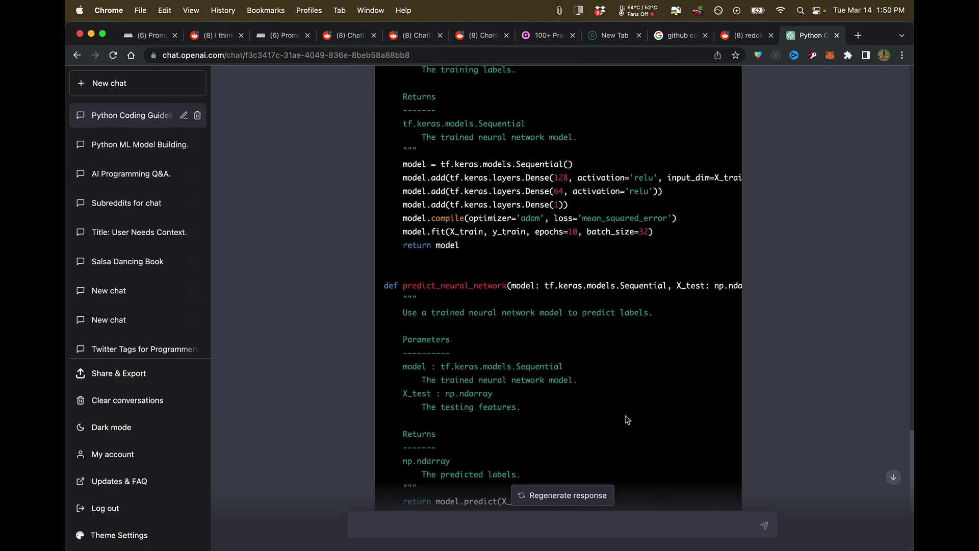
{"action": "scroll", "coordinate": [627, 419], "scroll_direction": "up", "scroll_amount": 20}
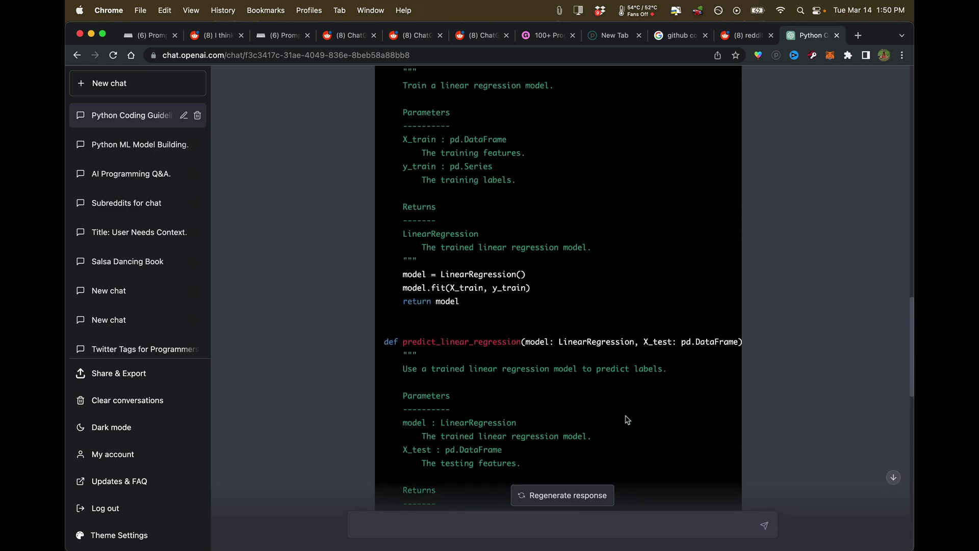
{"action": "scroll", "coordinate": [627, 420], "scroll_direction": "up", "scroll_amount": 8}
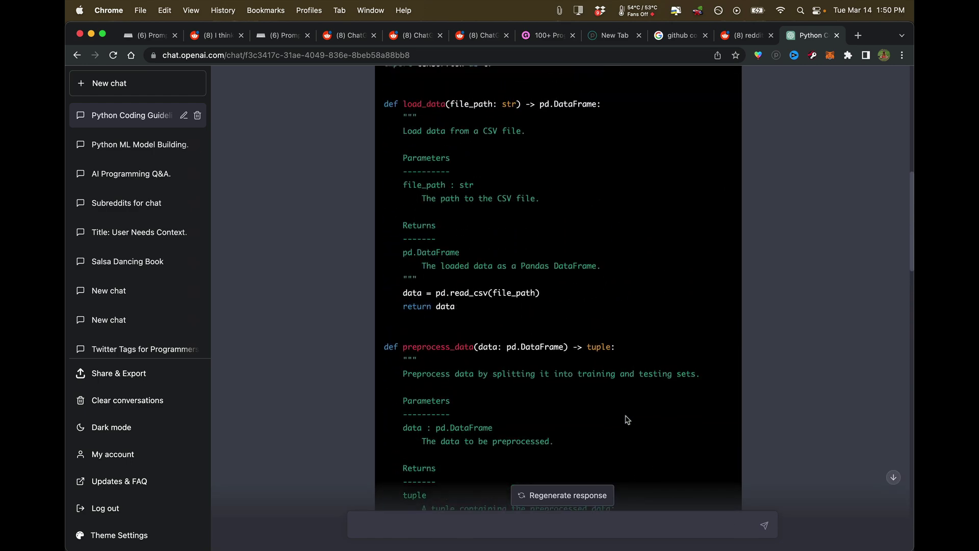
{"action": "scroll", "coordinate": [626, 420], "scroll_direction": "up", "scroll_amount": 1}
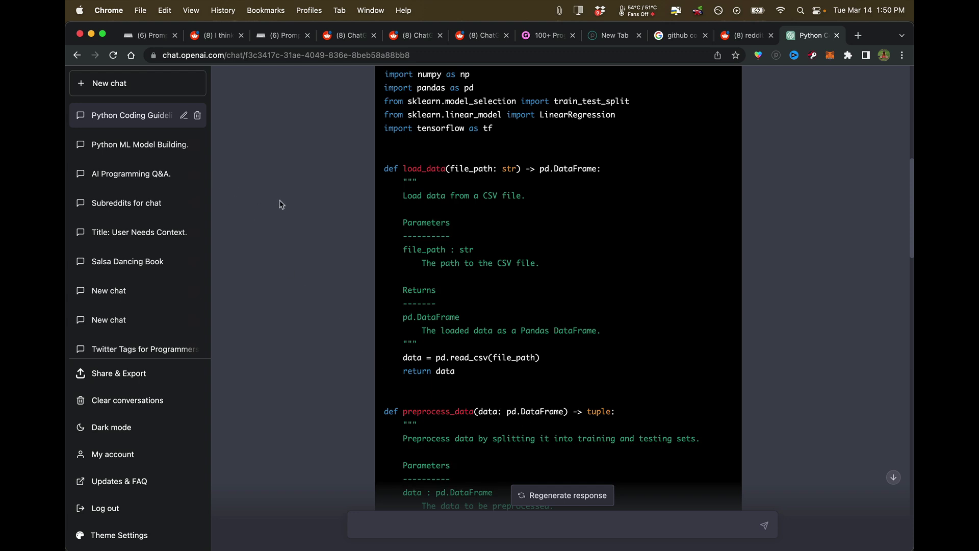
Step: Open the Python ML Model Building chat and highlight the TensorFlow model build and controller class comments
{"action": "left_click", "coordinate": [115, 144]}
{"action": "scroll", "coordinate": [504, 277], "scroll_direction": "up", "scroll_amount": 10}
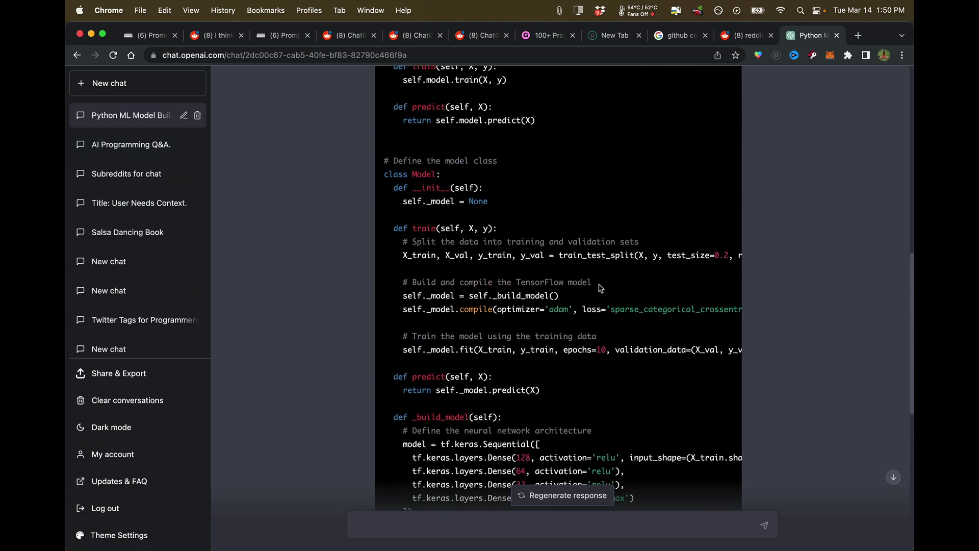
{"action": "left_click_drag", "start_coordinate": [601, 288], "coordinate": [377, 293]}
{"action": "scroll", "coordinate": [557, 291], "scroll_direction": "up", "scroll_amount": 5}
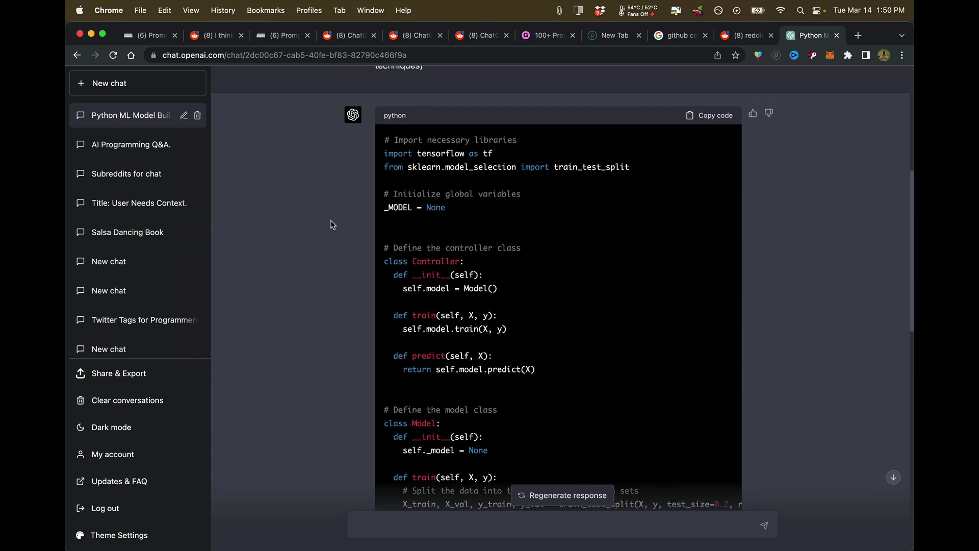
{"action": "left_click_drag", "start_coordinate": [521, 248], "coordinate": [389, 245]}
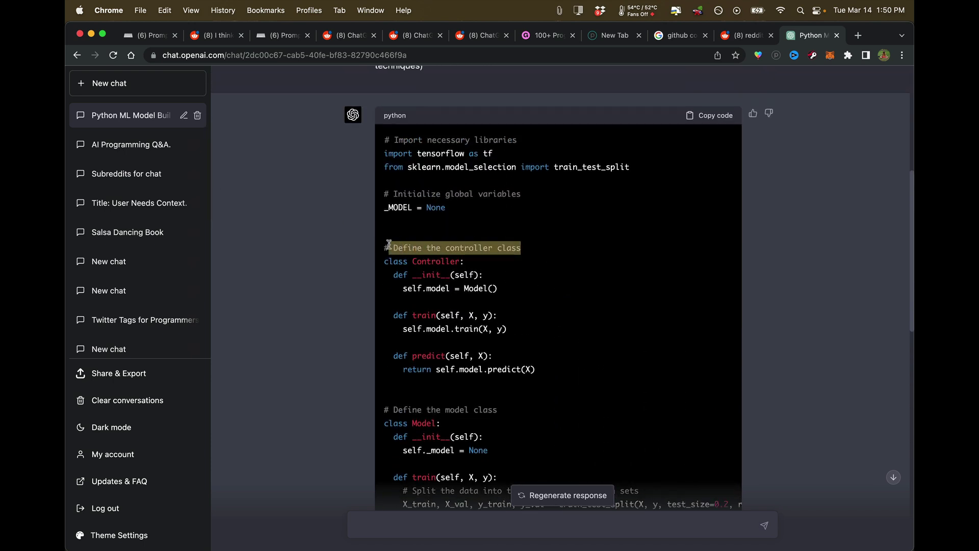
Step: Highlight code through the controller initialisation comment, then scroll back up to the prompt
{"action": "scroll", "coordinate": [481, 273], "scroll_direction": "down", "scroll_amount": 10}
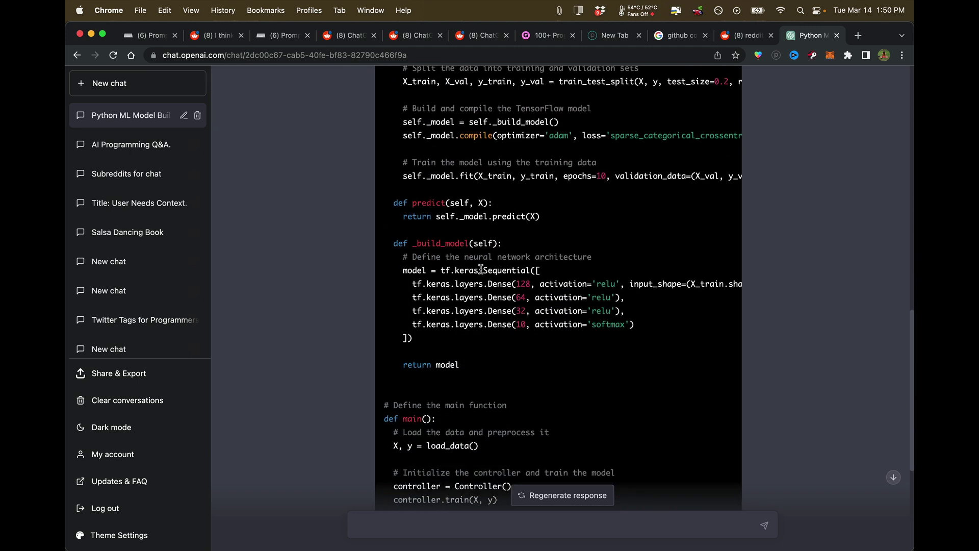
{"action": "scroll", "coordinate": [481, 273], "scroll_direction": "down", "scroll_amount": 2}
{"action": "left_click", "coordinate": [635, 271], "text": "shift"}
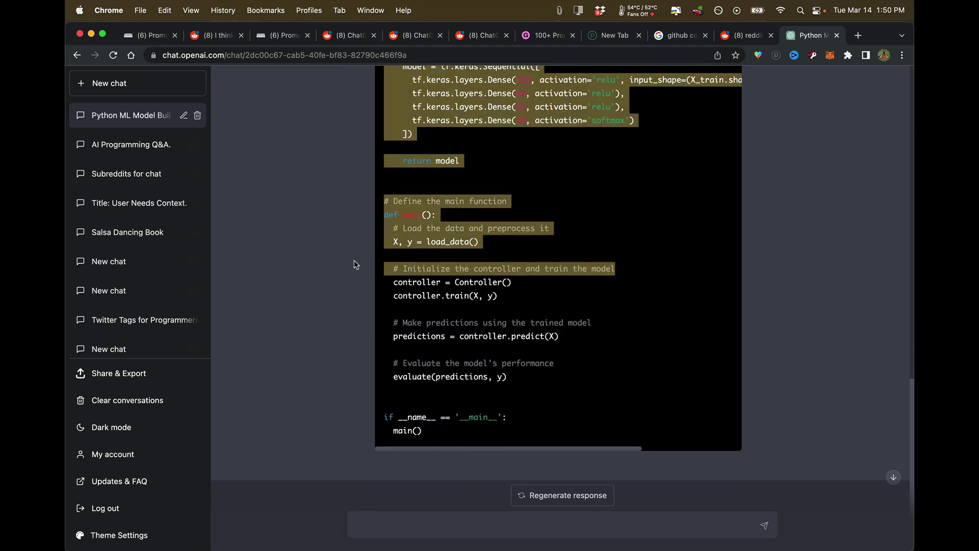
{"action": "left_click", "coordinate": [513, 303]}
{"action": "left_click_drag", "start_coordinate": [590, 321], "coordinate": [383, 321]}
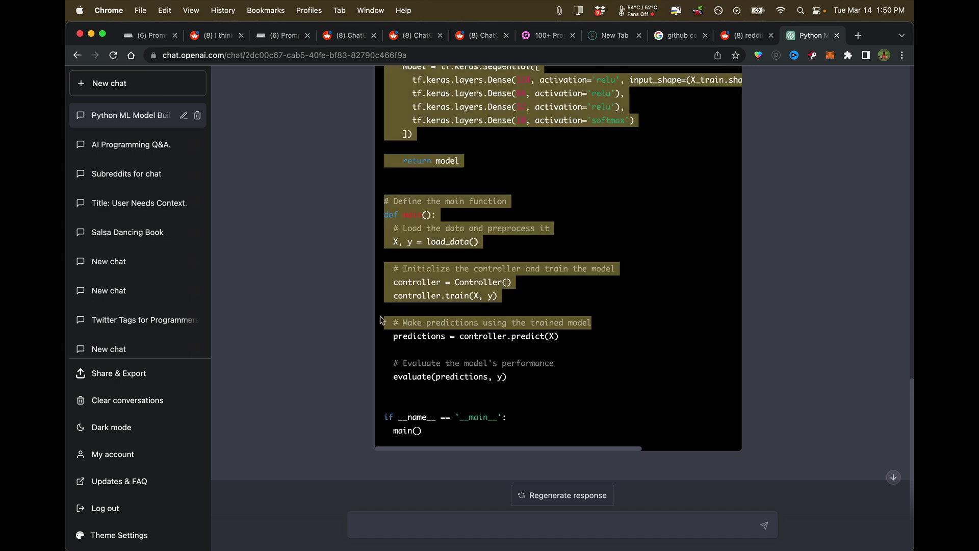
{"action": "left_click", "coordinate": [502, 326]}
{"action": "scroll", "coordinate": [532, 349], "scroll_direction": "up", "scroll_amount": 9}
{"action": "scroll", "coordinate": [544, 372], "scroll_direction": "up", "scroll_amount": 8}
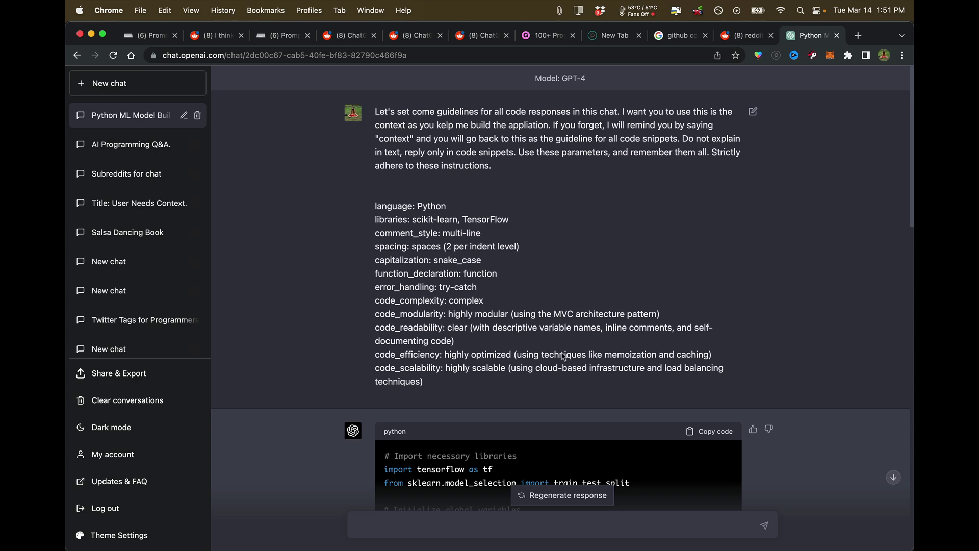
{"action": "scroll", "coordinate": [559, 350], "scroll_direction": "down", "scroll_amount": 2}
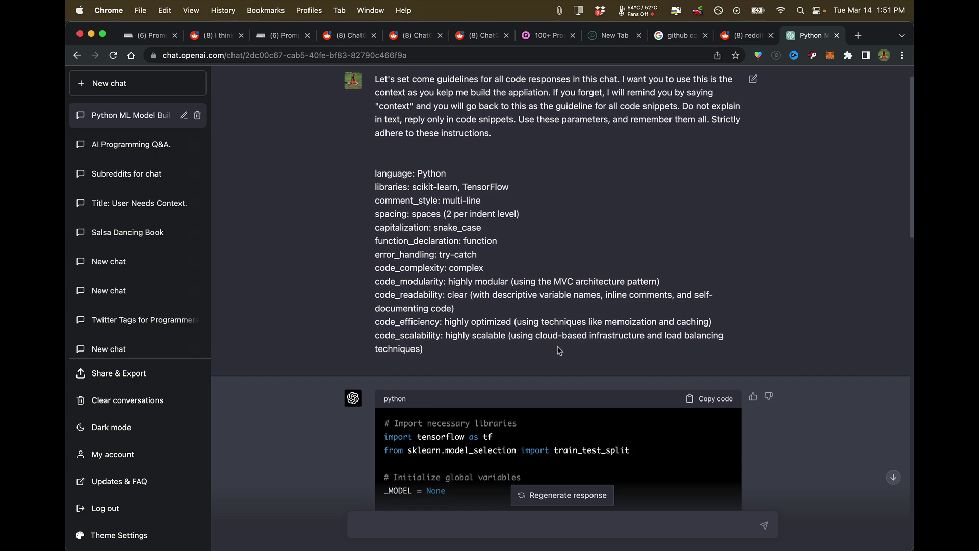
{"action": "scroll", "coordinate": [560, 350], "scroll_direction": "down", "scroll_amount": 1}
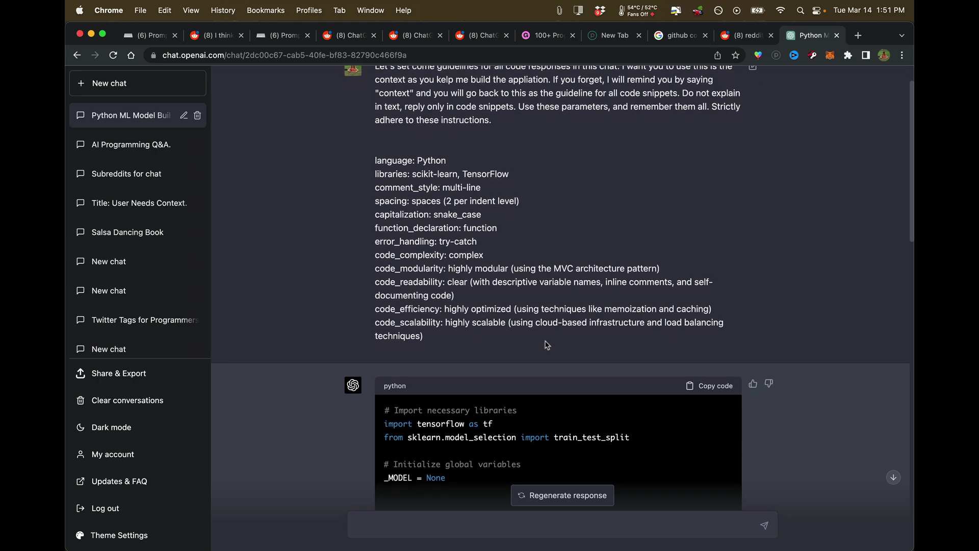
{"action": "left_click", "coordinate": [132, 147]}
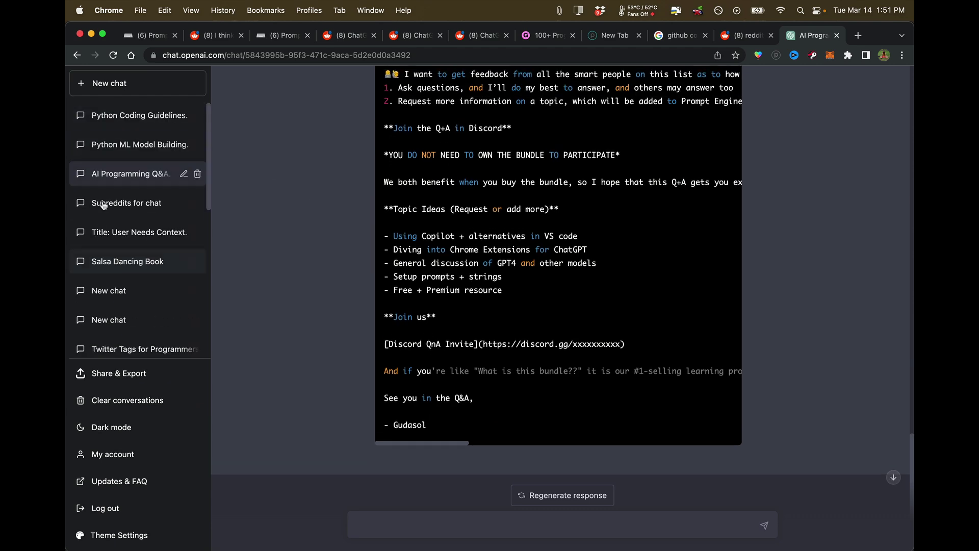
{"action": "left_click", "coordinate": [152, 116]}
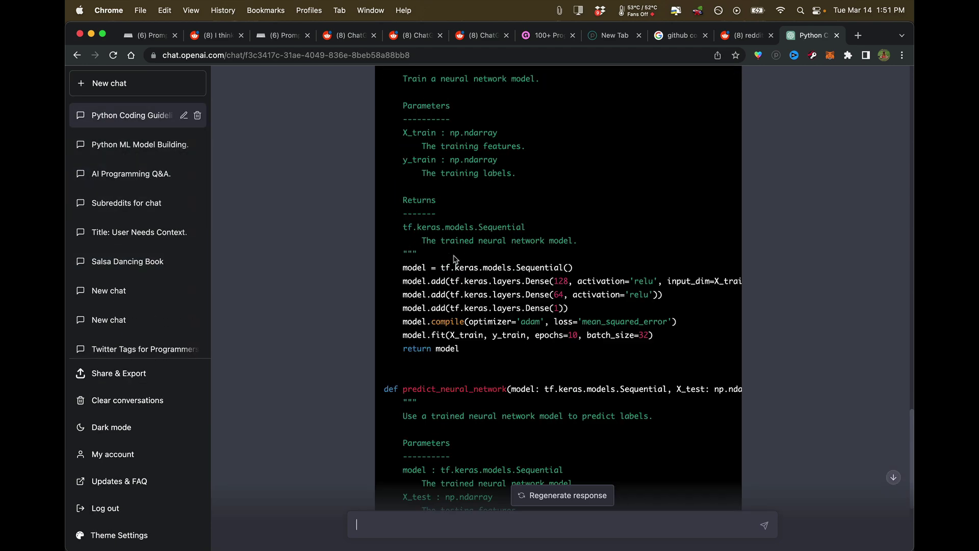
{"action": "scroll", "coordinate": [454, 258], "scroll_direction": "up", "scroll_amount": 15}
{"action": "scroll", "coordinate": [453, 256], "scroll_direction": "down", "scroll_amount": 5}
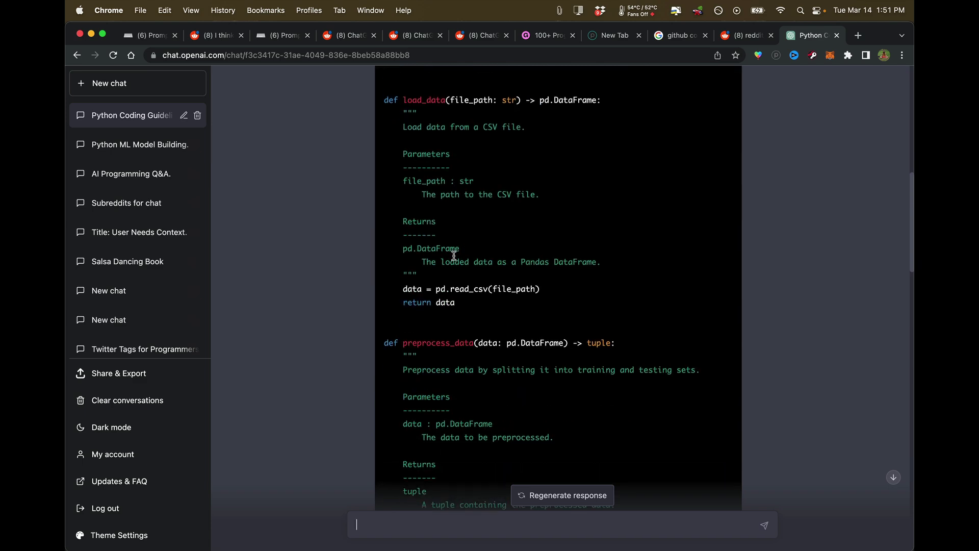
{"action": "scroll", "coordinate": [454, 255], "scroll_direction": "up", "scroll_amount": 5}
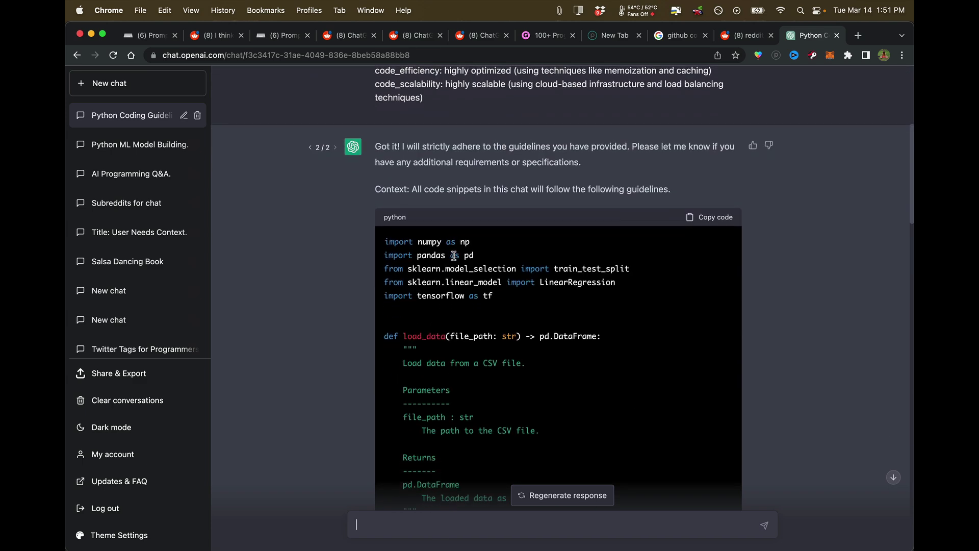
{"action": "left_click", "coordinate": [146, 147]}
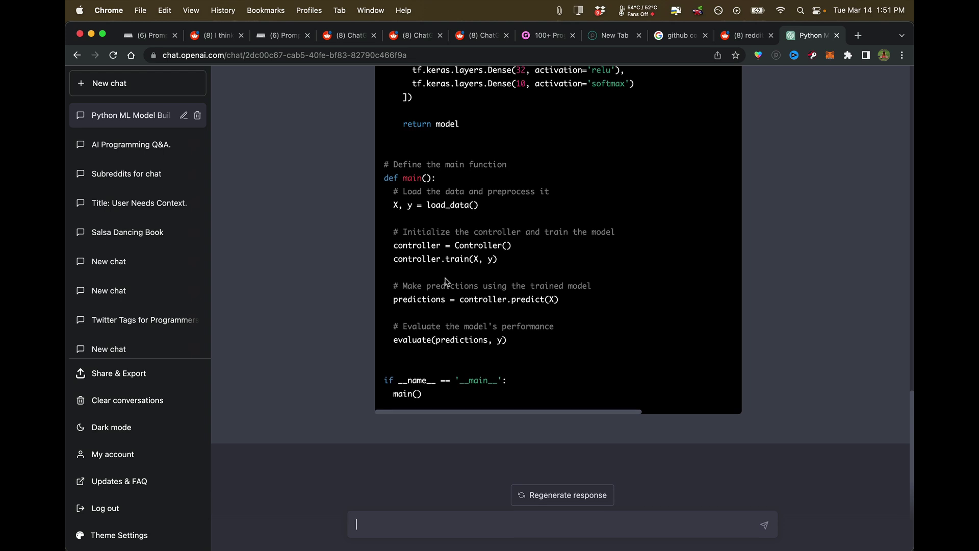
{"action": "left_click_drag", "start_coordinate": [615, 232], "coordinate": [378, 234]}
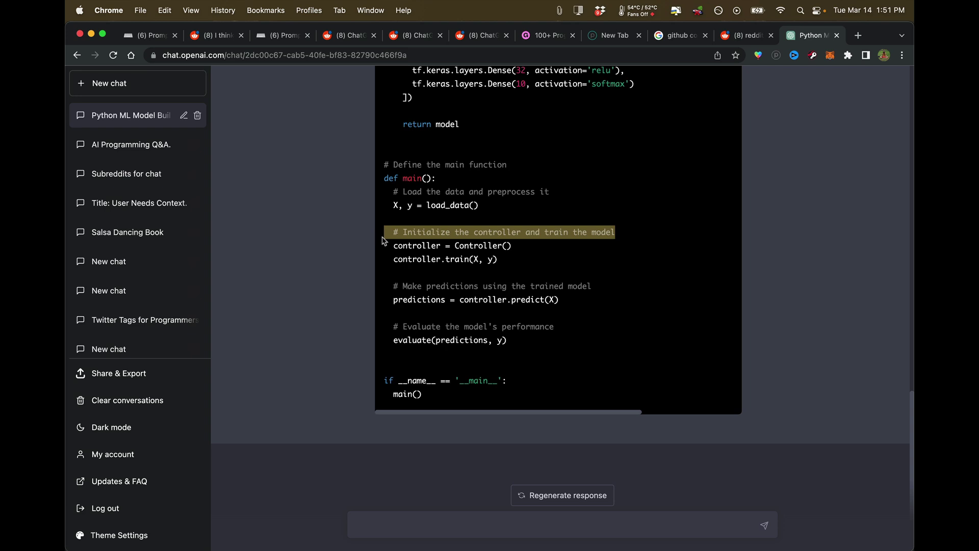
{"action": "scroll", "coordinate": [402, 274], "scroll_direction": "up", "scroll_amount": 2}
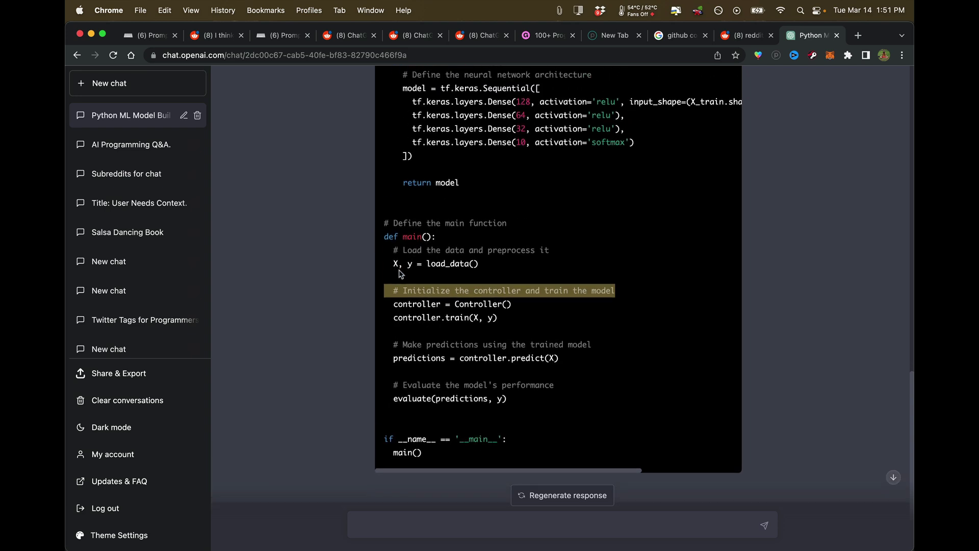
{"action": "scroll", "coordinate": [401, 274], "scroll_direction": "up", "scroll_amount": 6}
{"action": "scroll", "coordinate": [400, 270], "scroll_direction": "up", "scroll_amount": 19}
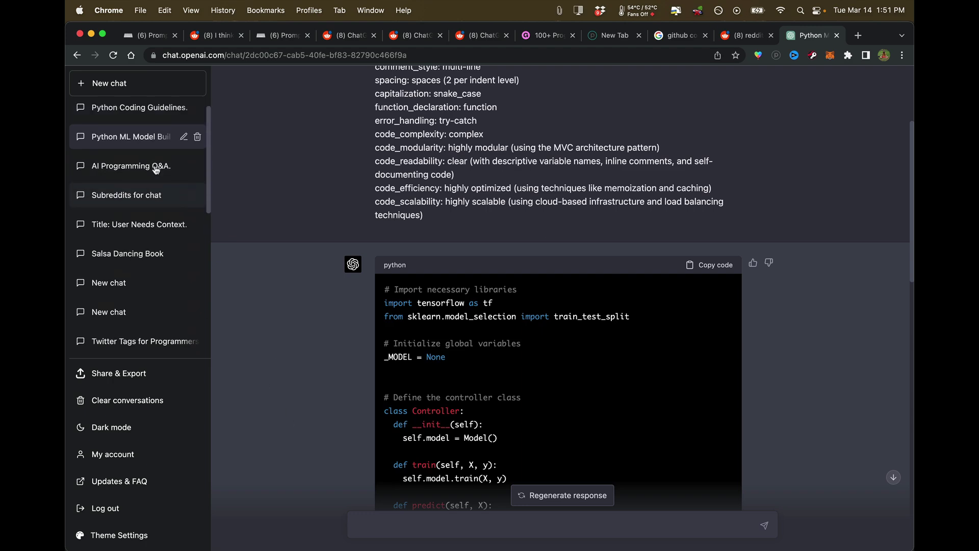
Step: Switch to the Python Coding Guidelines chat and scroll up through the Default model's code reply
{"action": "left_click", "coordinate": [130, 119]}
{"action": "scroll", "coordinate": [563, 300], "scroll_direction": "up", "scroll_amount": 15}
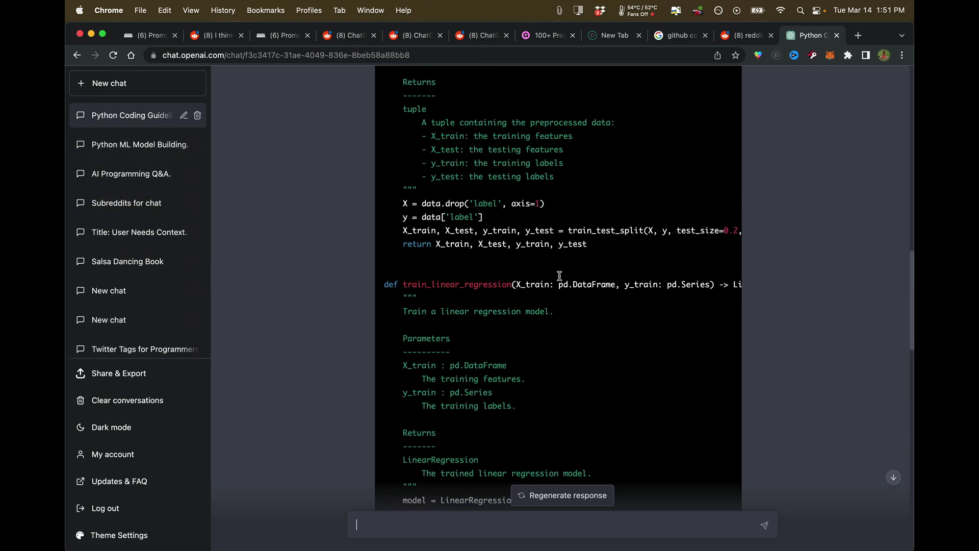